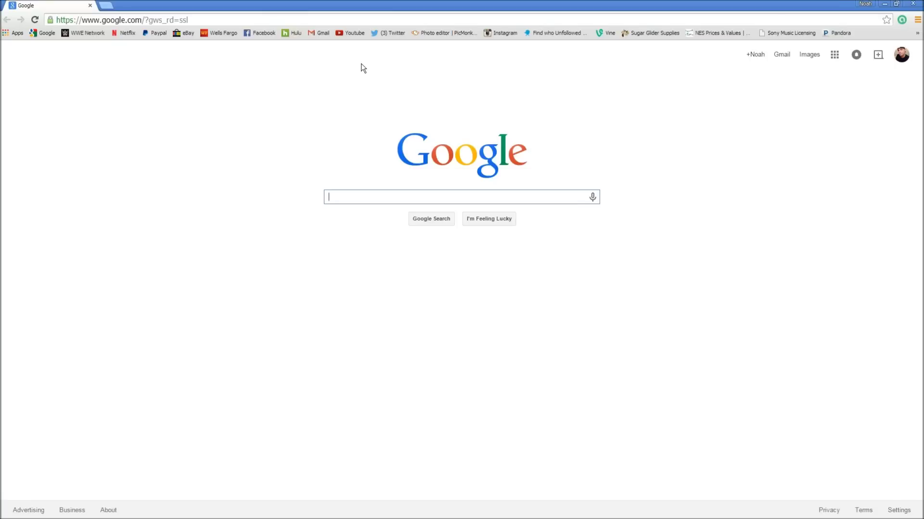
Go from YouTube to the How To Everything channel and open its uploaded videos list
click(349, 33)
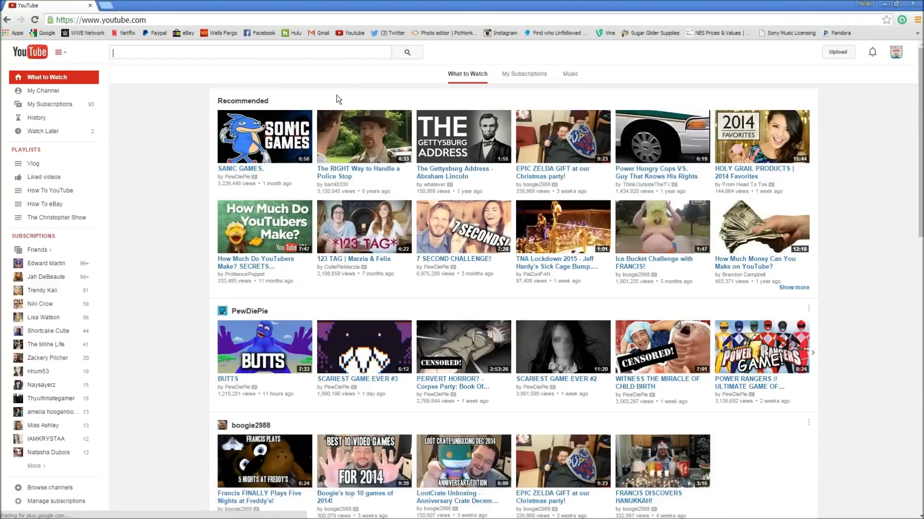
click(65, 93)
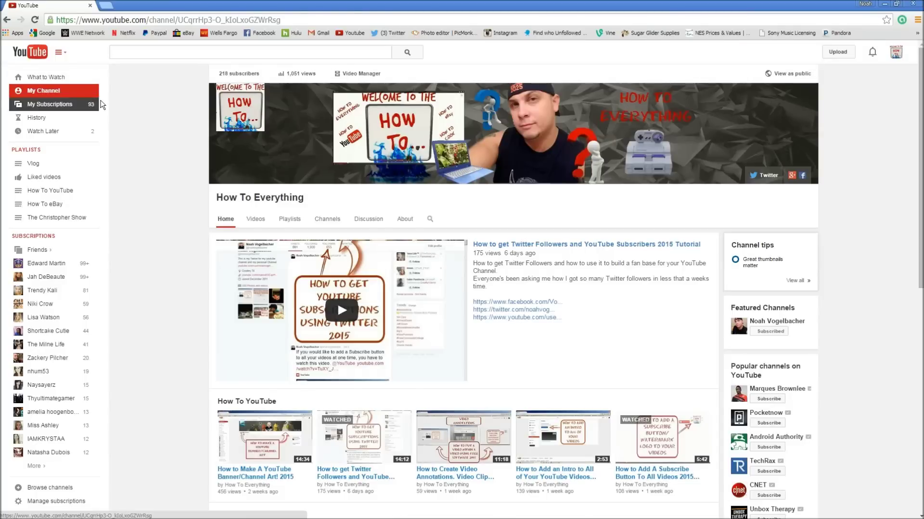
click(347, 75)
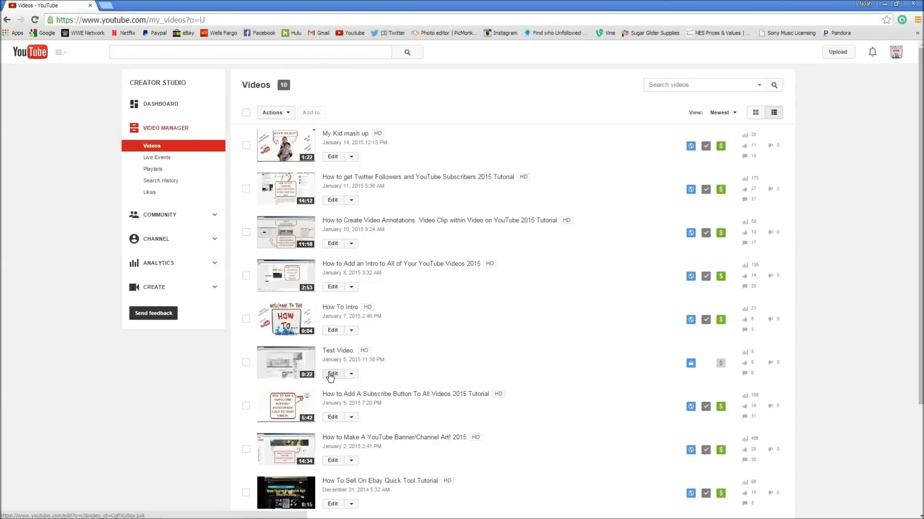
Open Test Video for editing and switch to its annotations editor
click(331, 374)
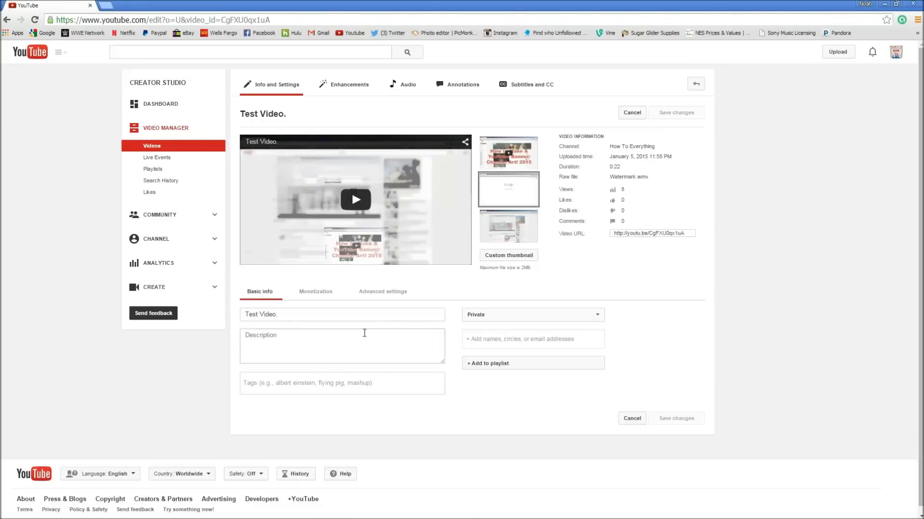
click(473, 90)
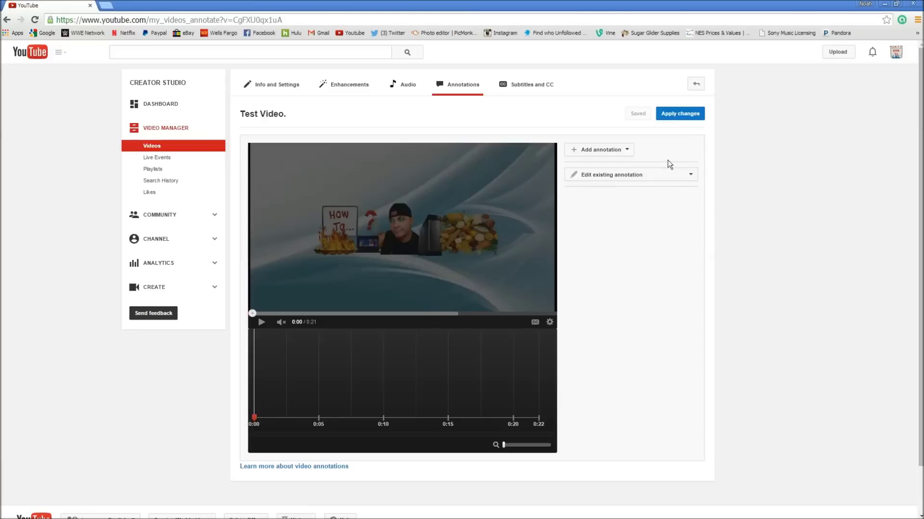
Add an enlarged speech bubble reading 'Eats Beans!!!' and move it above the man's head
click(626, 149)
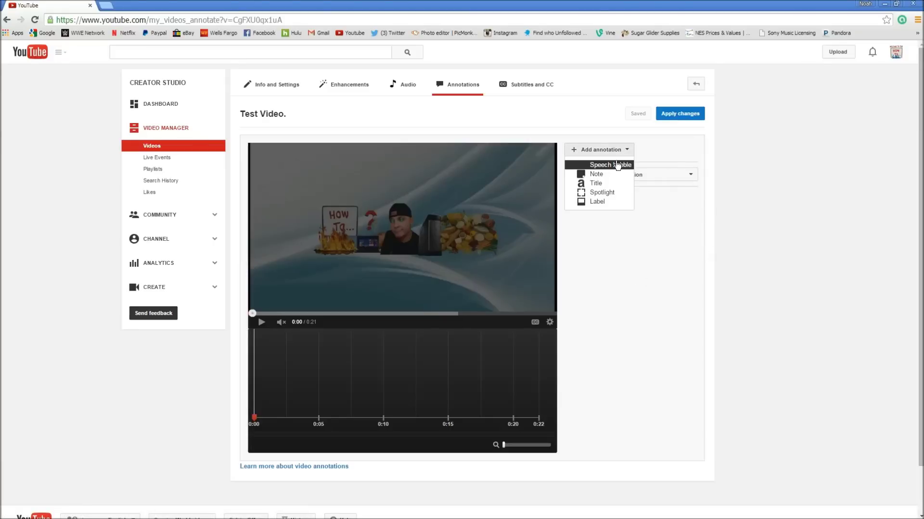
click(610, 165)
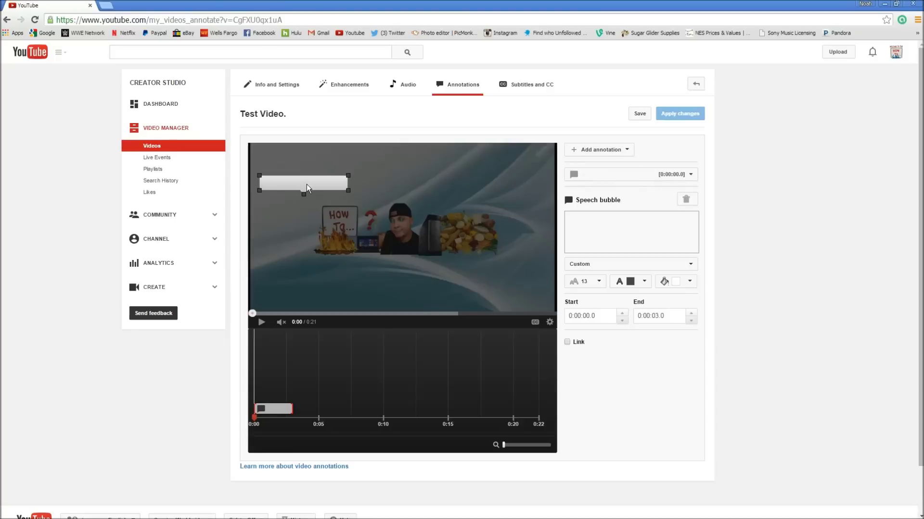
mouse_move(307, 184)
mouse_down()
mouse_move(313, 202)
mouse_move(355, 201)
mouse_move(347, 180)
mouse_up()
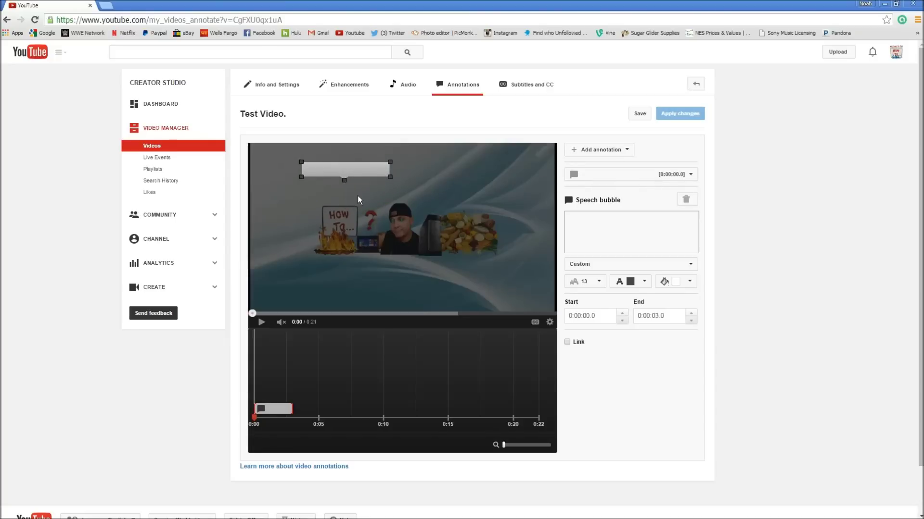
drag(391, 177, 393, 198)
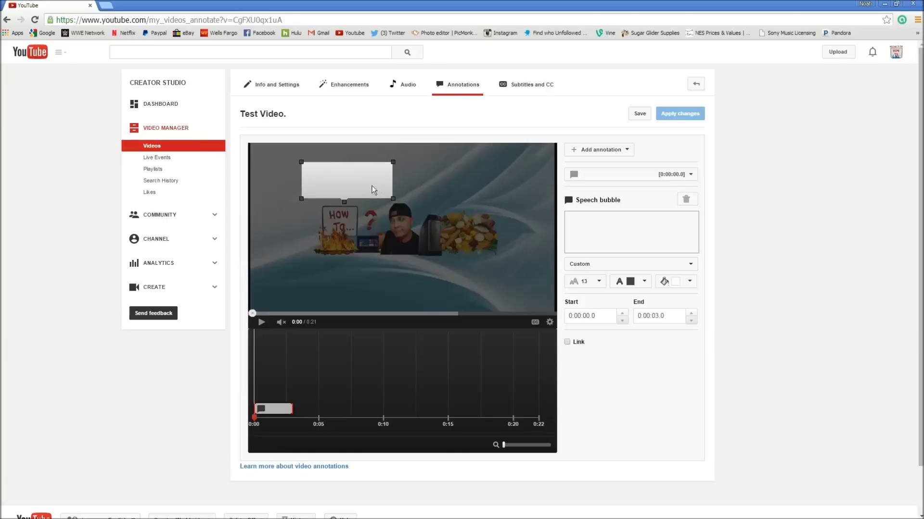
click(580, 230)
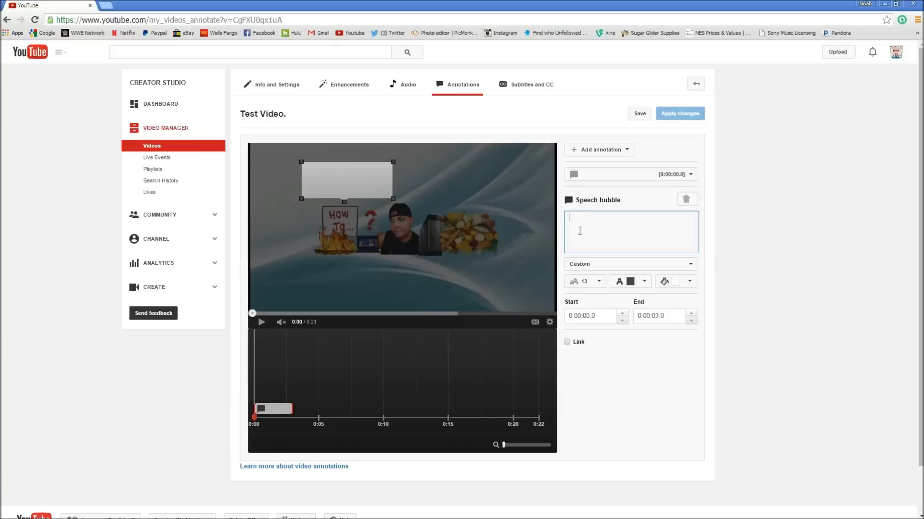
text(Eats Beans)
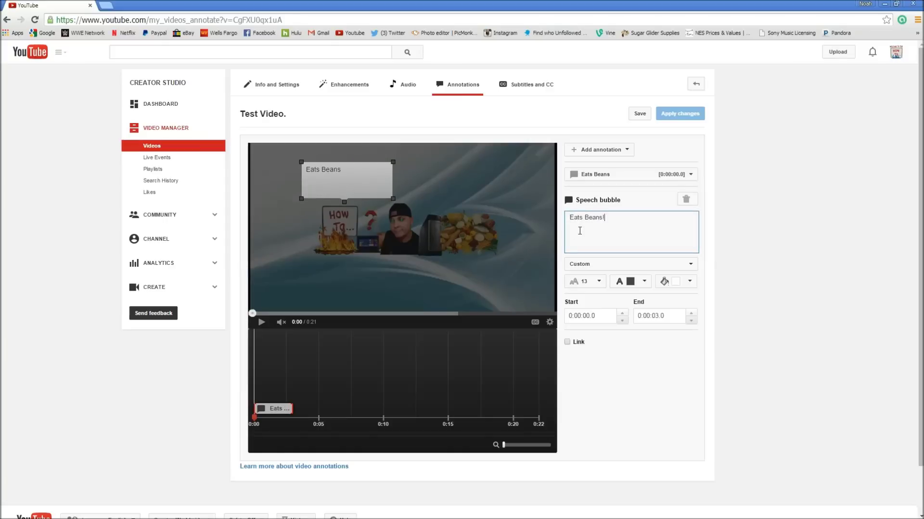
text(!!!)
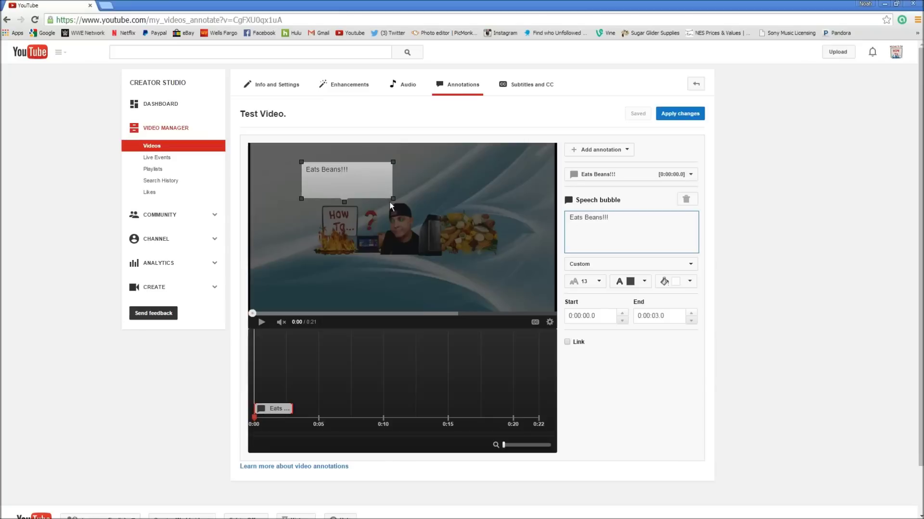
drag(384, 187, 439, 184)
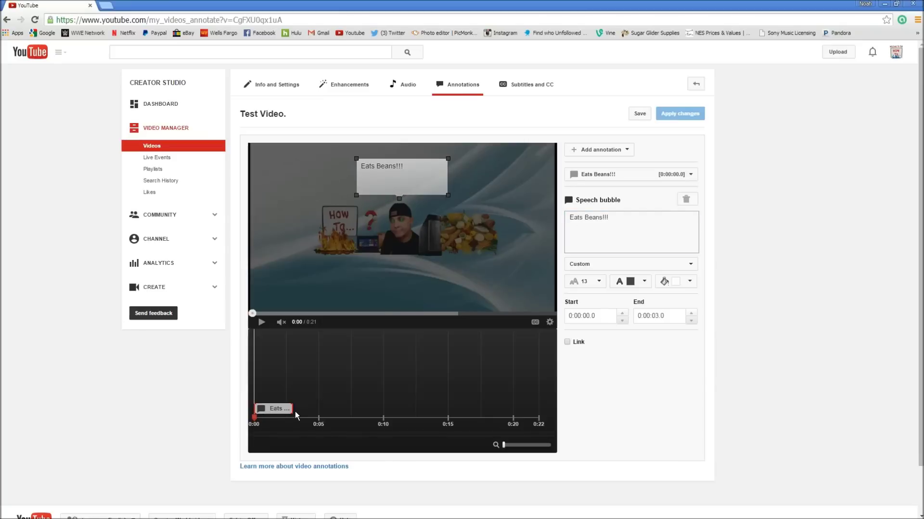
Extend the Eats Beans!!! bubble's display time to 0:04 and enable linking for it
mouse_move(295, 411)
mouse_down()
mouse_move(333, 411)
mouse_move(275, 410)
mouse_move(286, 410)
mouse_up()
drag(503, 446, 546, 449)
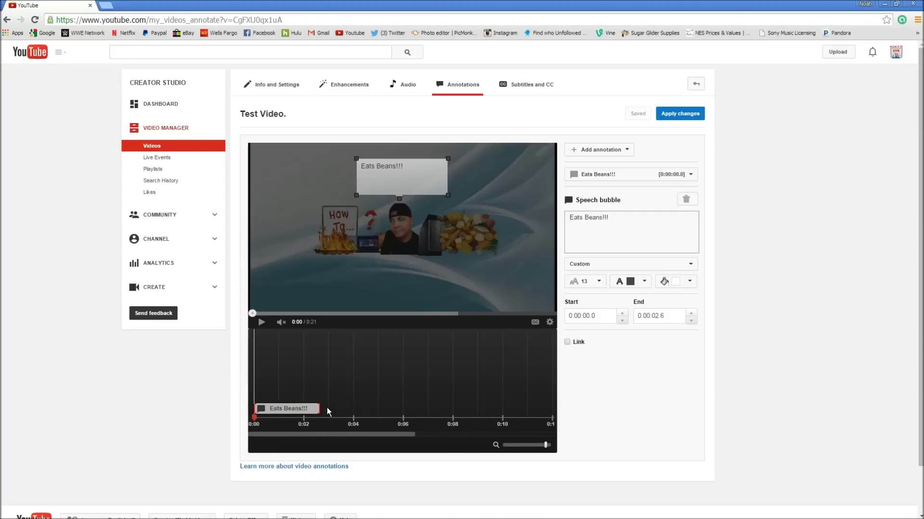
drag(318, 408, 350, 408)
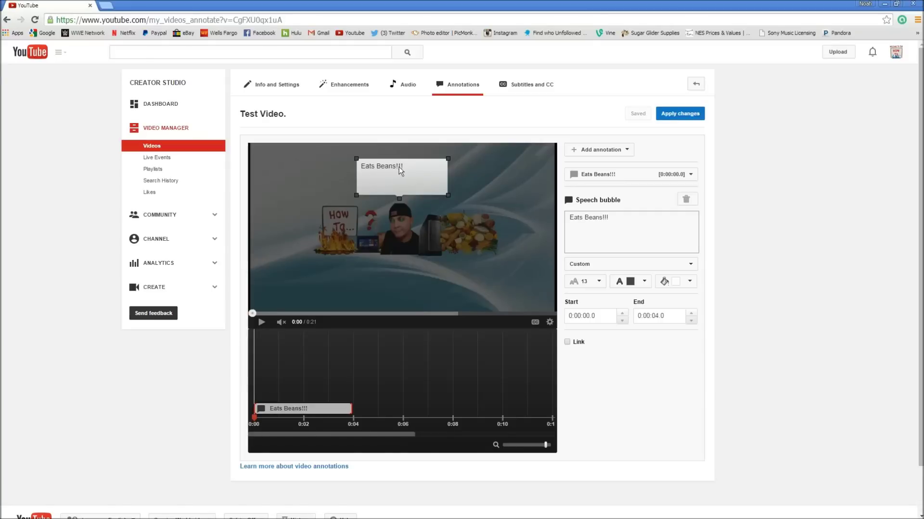
click(568, 343)
Try the Merch, Video and Channel link types, then set the bubble's link to Subscribe
click(689, 343)
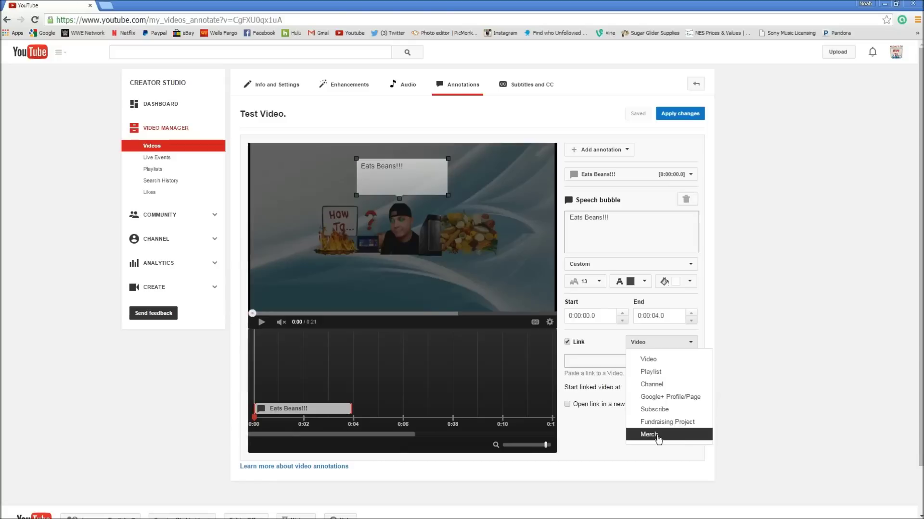
click(658, 438)
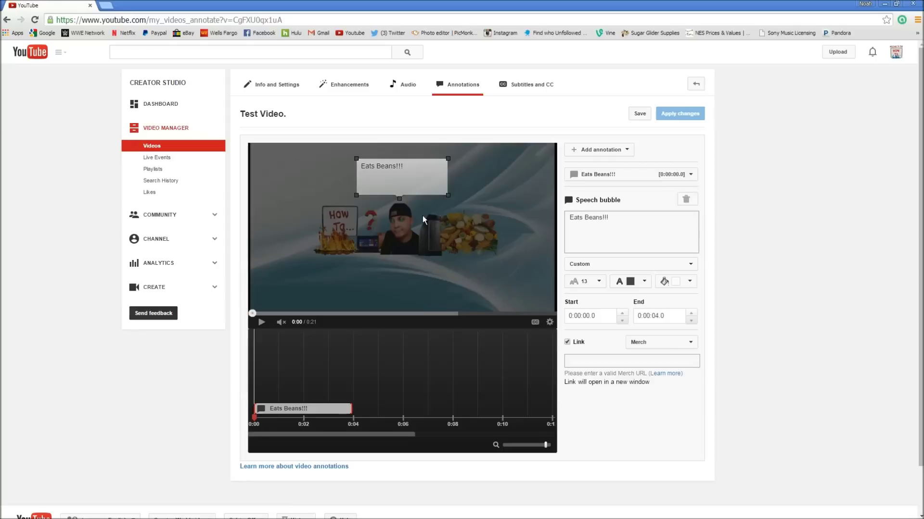
click(663, 342)
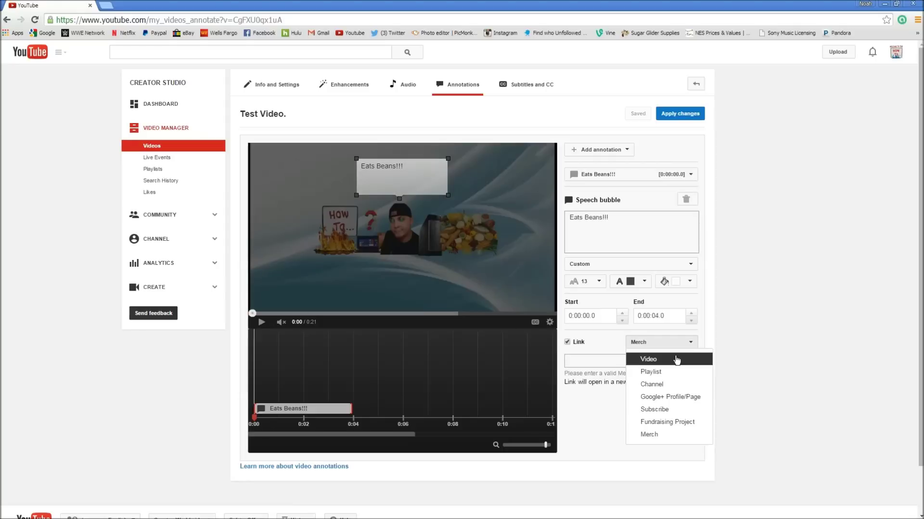
click(676, 360)
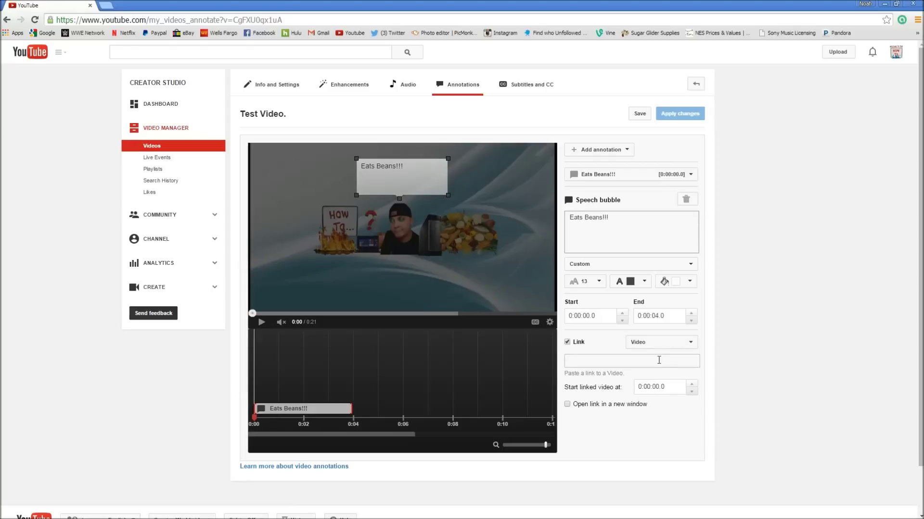
click(690, 342)
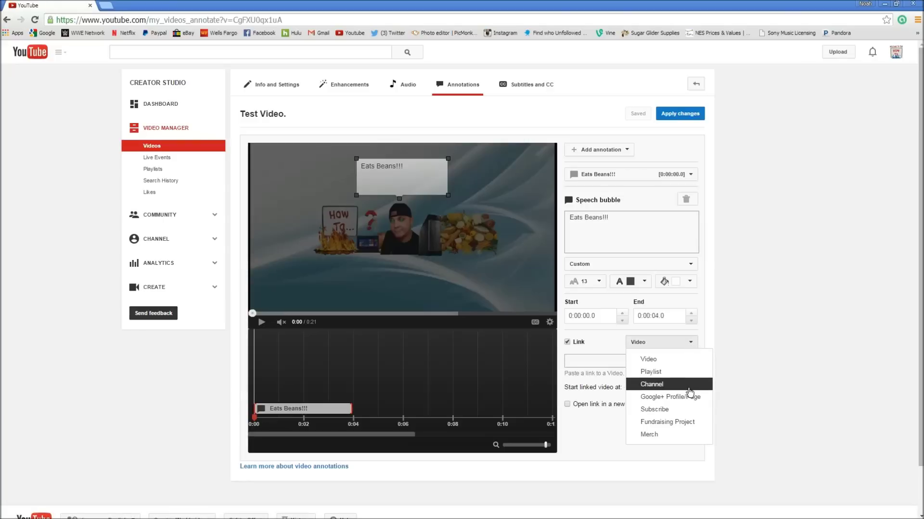
click(673, 385)
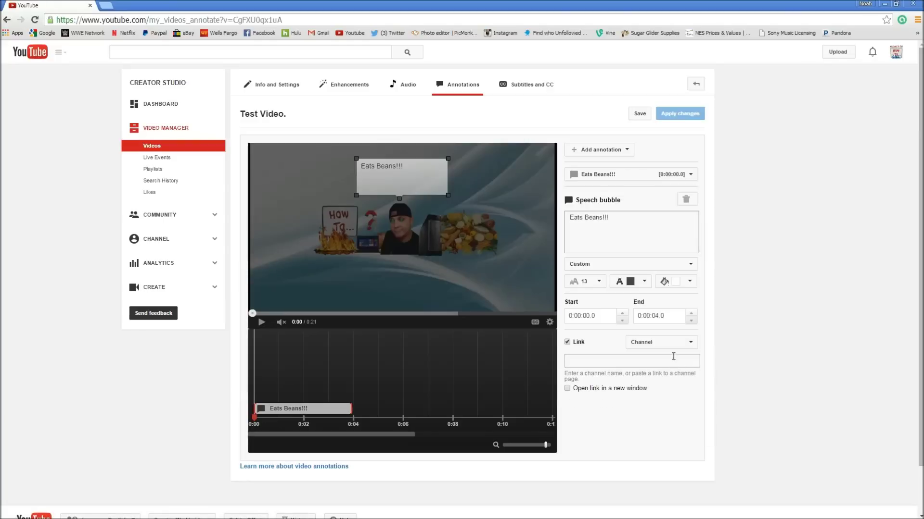
click(685, 342)
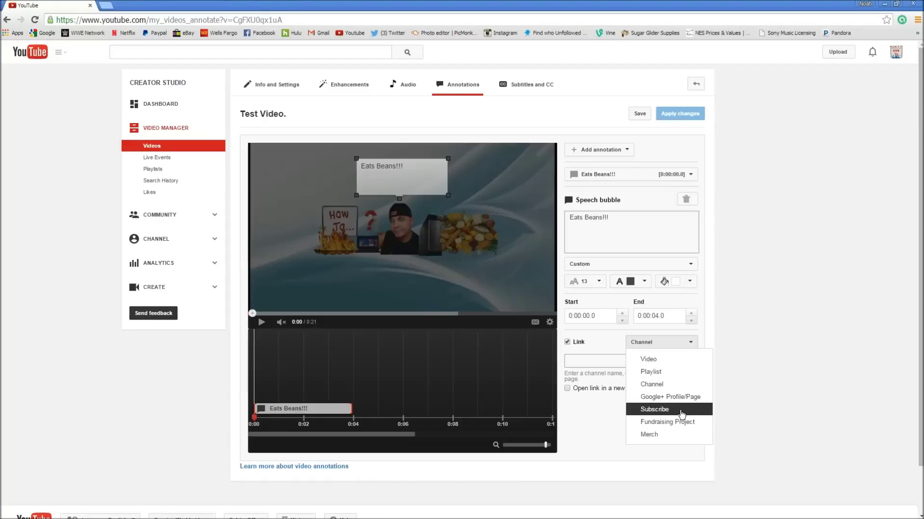
click(681, 414)
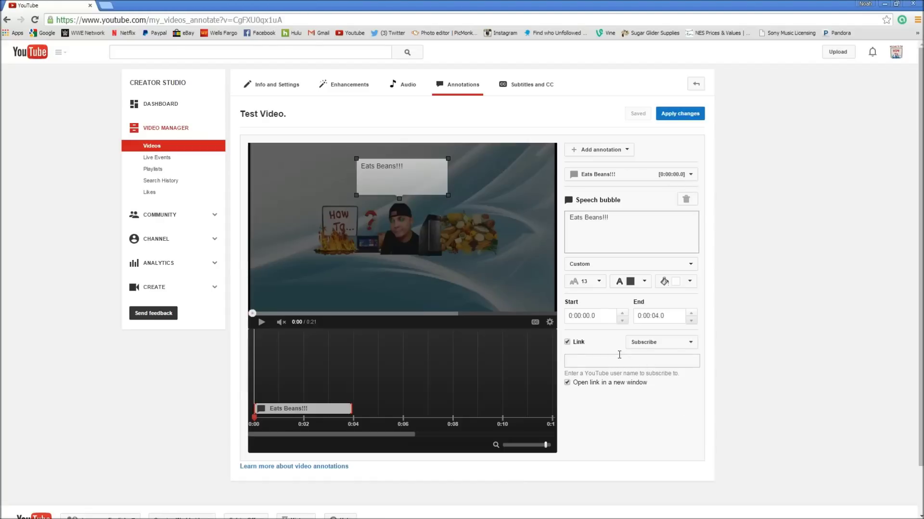
click(619, 355)
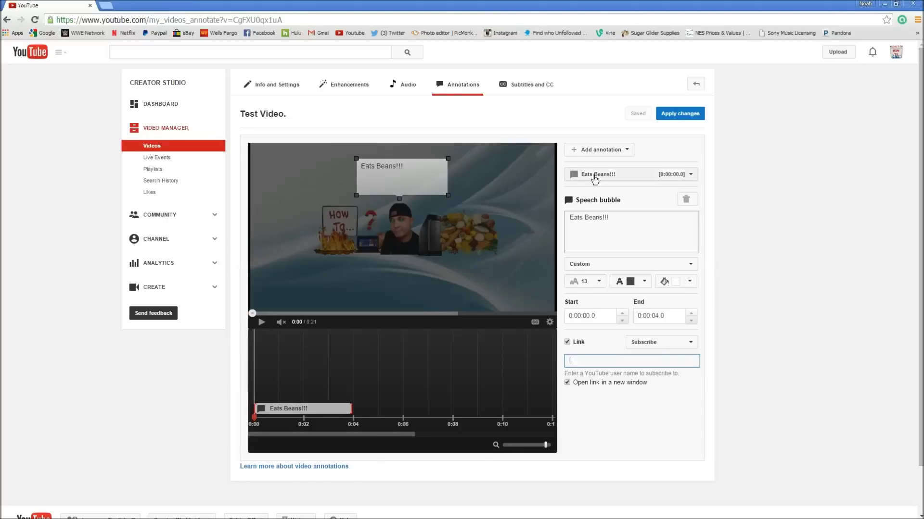
click(595, 179)
Add a note annotation reading 'Subscribe'
click(583, 154)
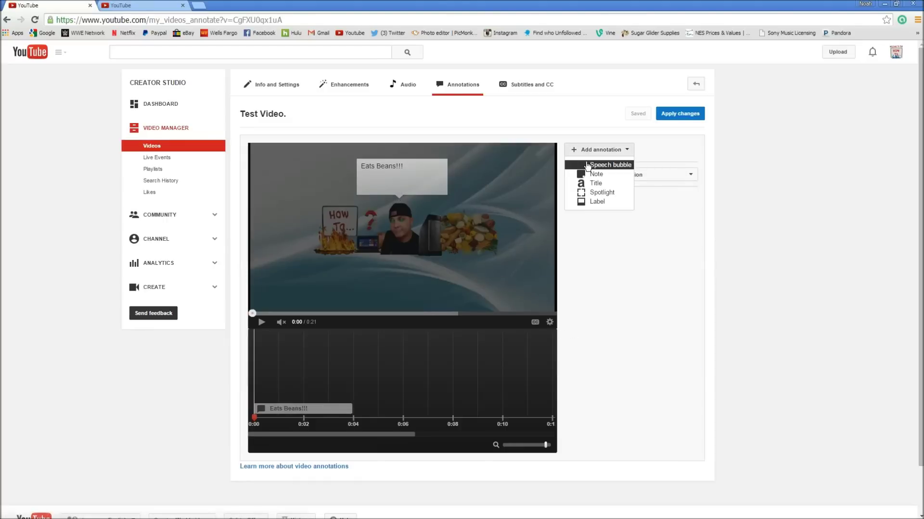
click(599, 174)
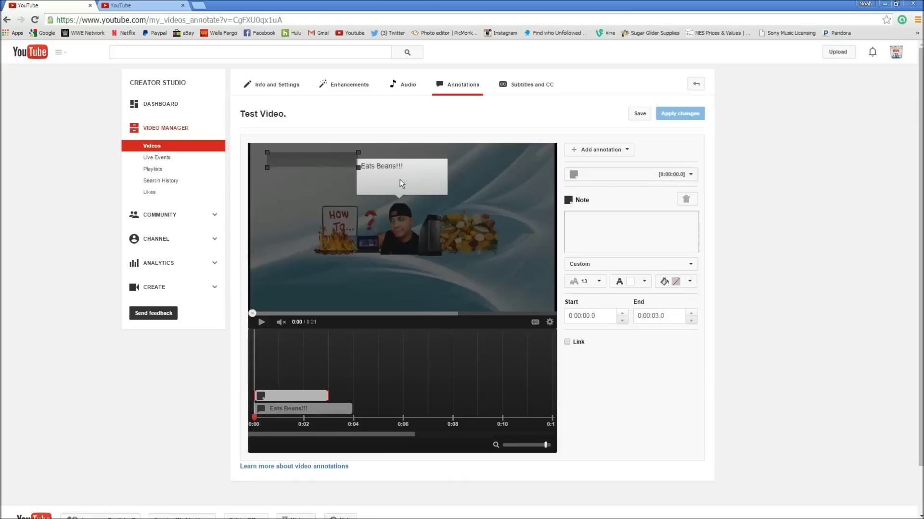
drag(326, 163, 401, 298)
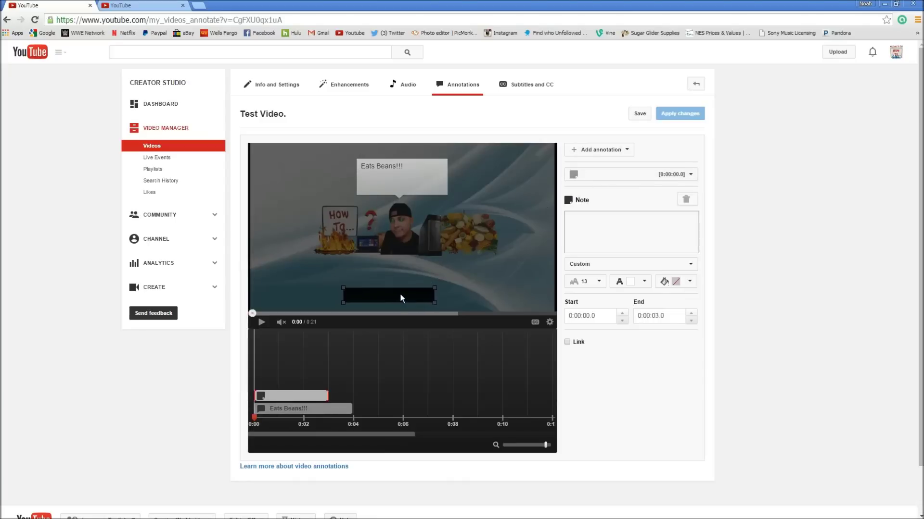
click(581, 229)
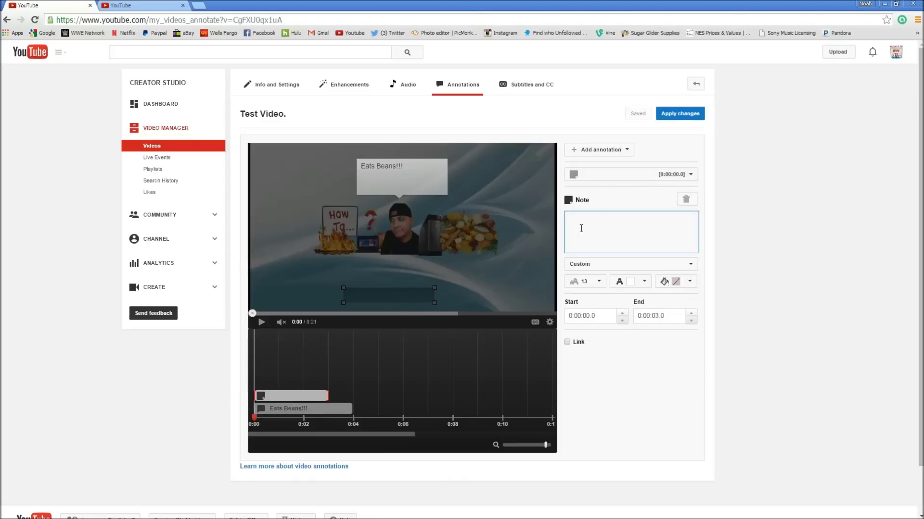
text(Subsc)
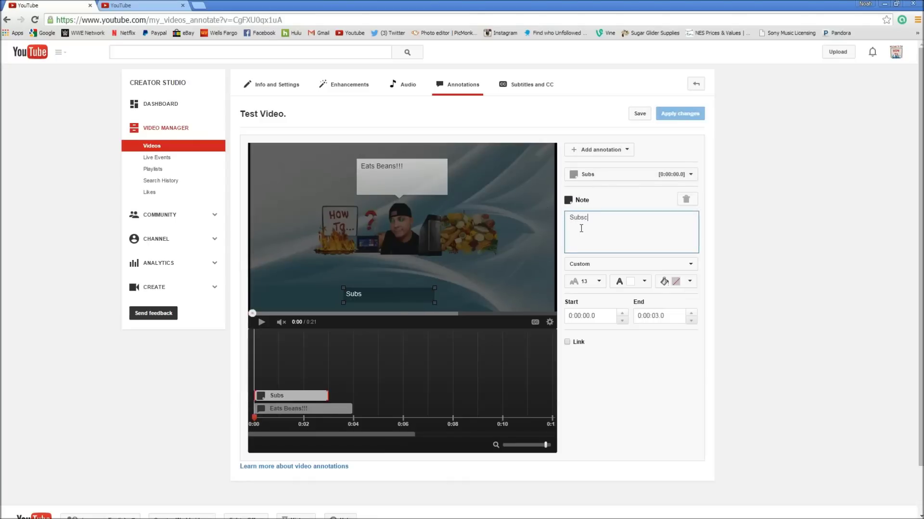
text(ribe)
Give the Subscribe note a dark-red fill, enlarge it, place it top-left and enable linking
click(689, 282)
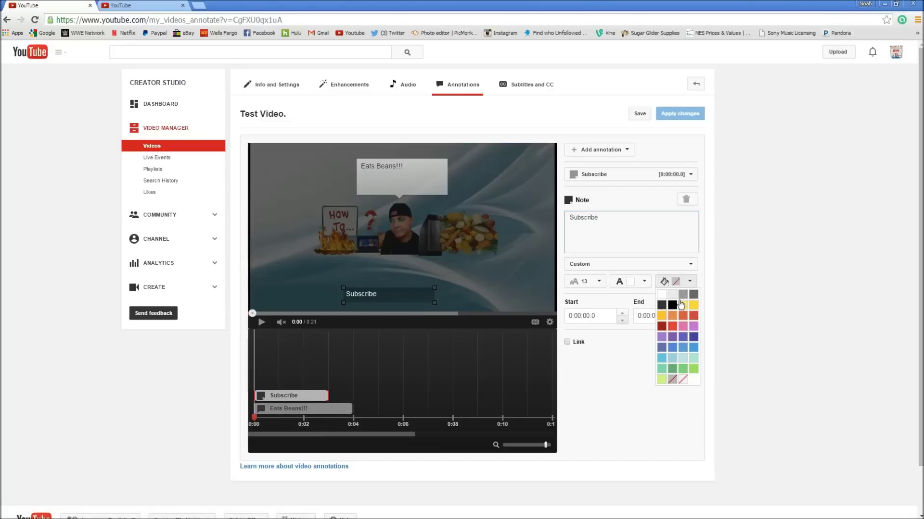
click(664, 327)
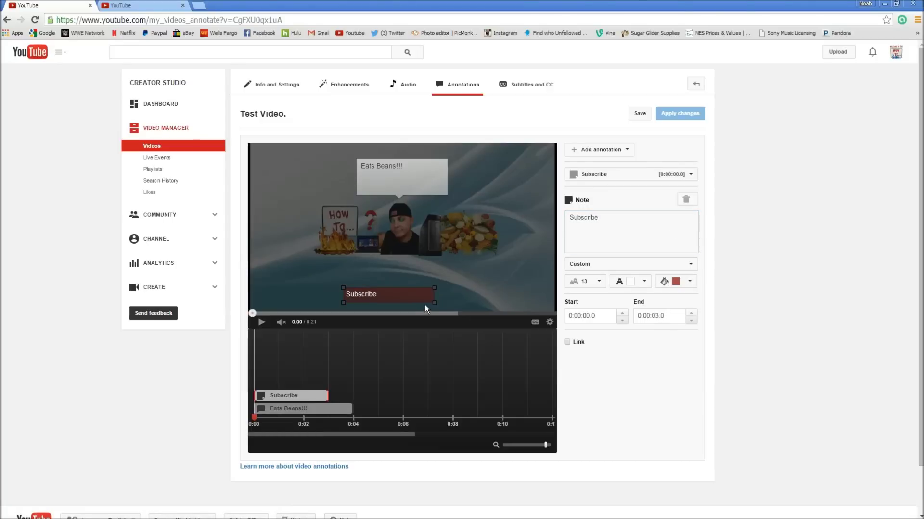
mouse_move(434, 303)
mouse_down()
mouse_move(436, 311)
mouse_move(459, 293)
mouse_move(445, 311)
mouse_move(412, 311)
mouse_move(295, 200)
mouse_move(298, 149)
mouse_up()
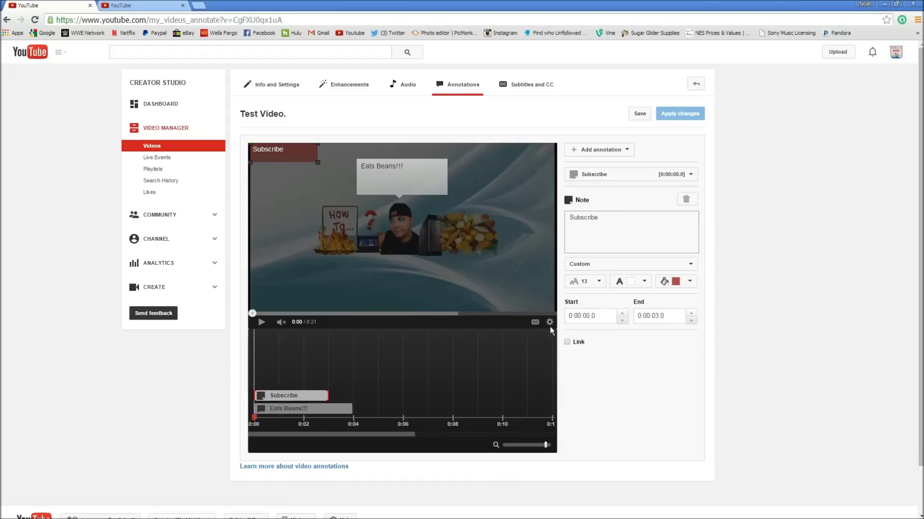
mouse_move(277, 151)
mouse_down()
mouse_move(376, 239)
mouse_move(401, 230)
mouse_move(277, 150)
mouse_up()
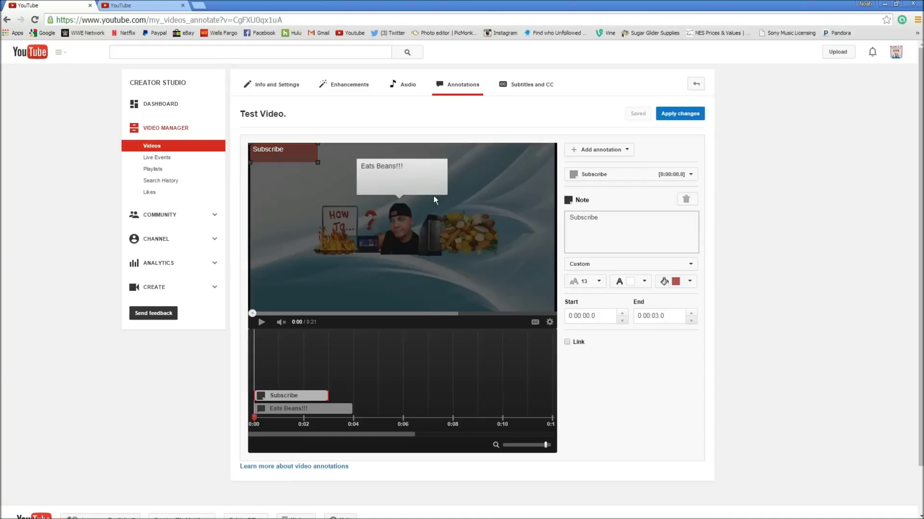
click(567, 343)
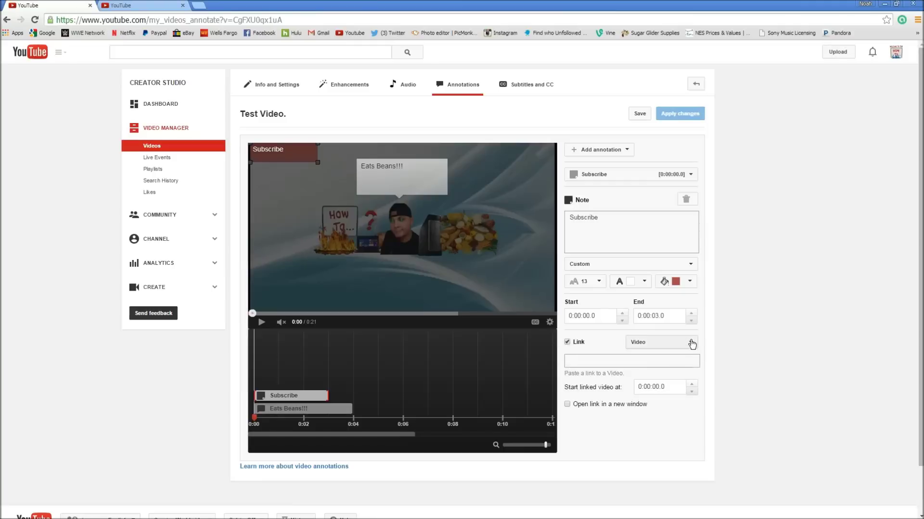
Make the note a Subscribe link using the copied channel URL, then save the annotations
click(690, 343)
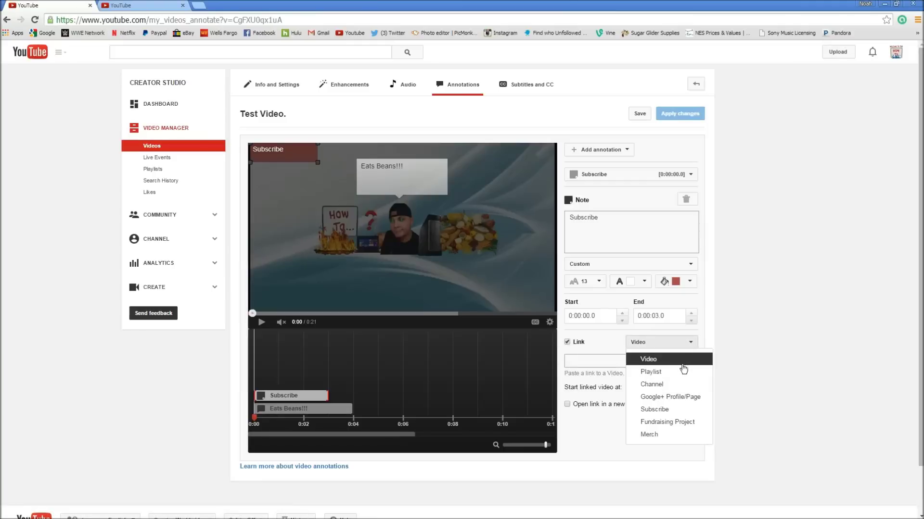
click(692, 410)
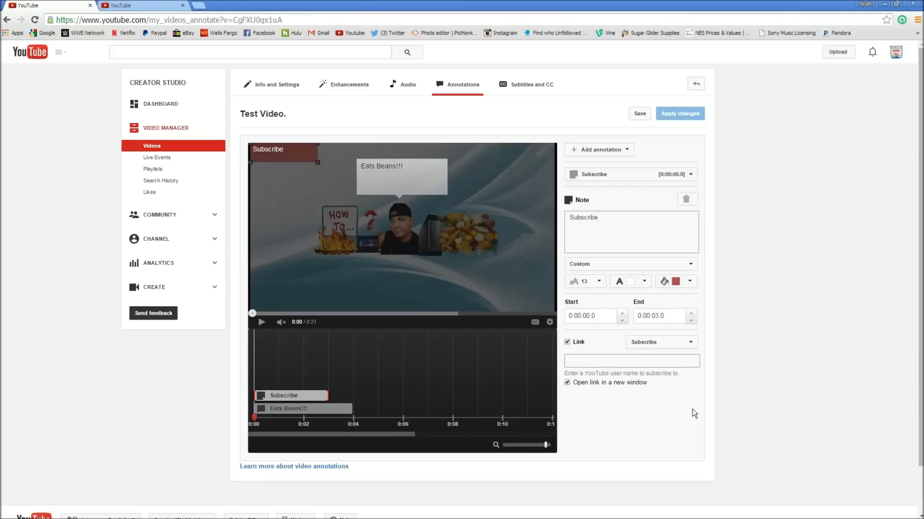
click(614, 364)
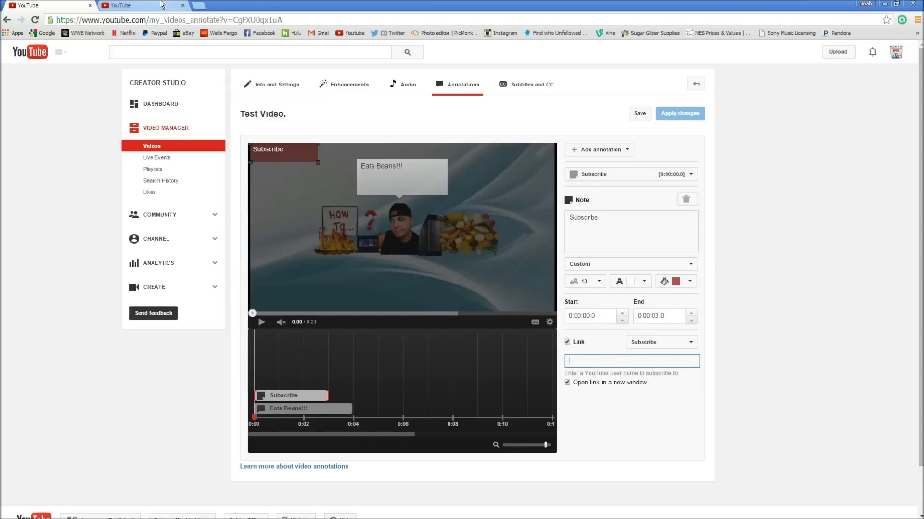
click(158, 5)
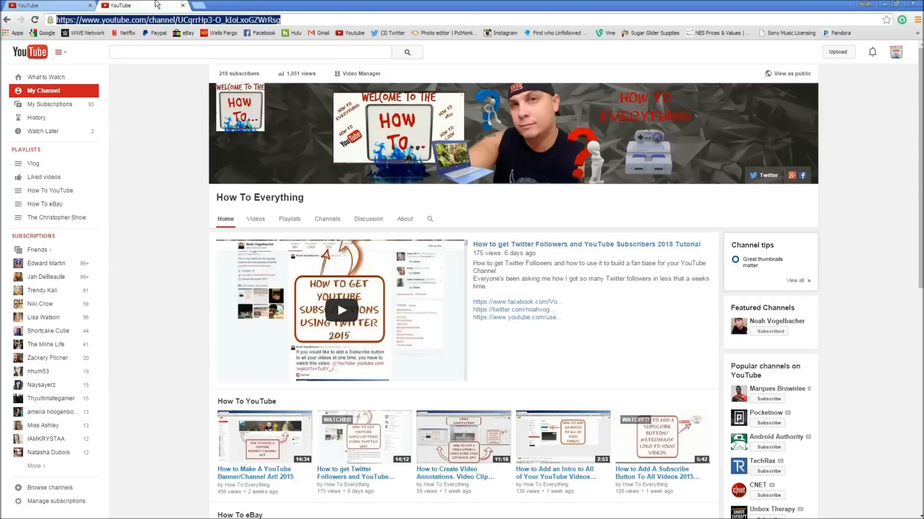
right_click(156, 24)
click(172, 52)
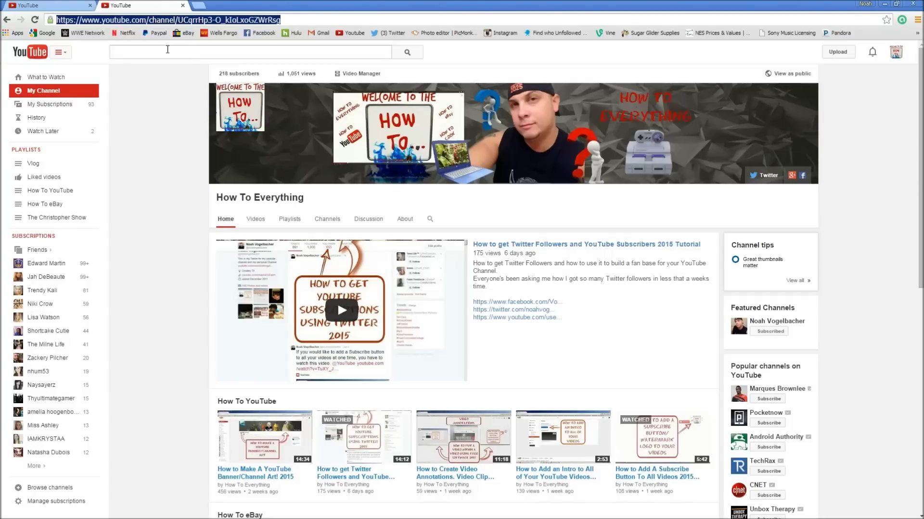
click(62, 5)
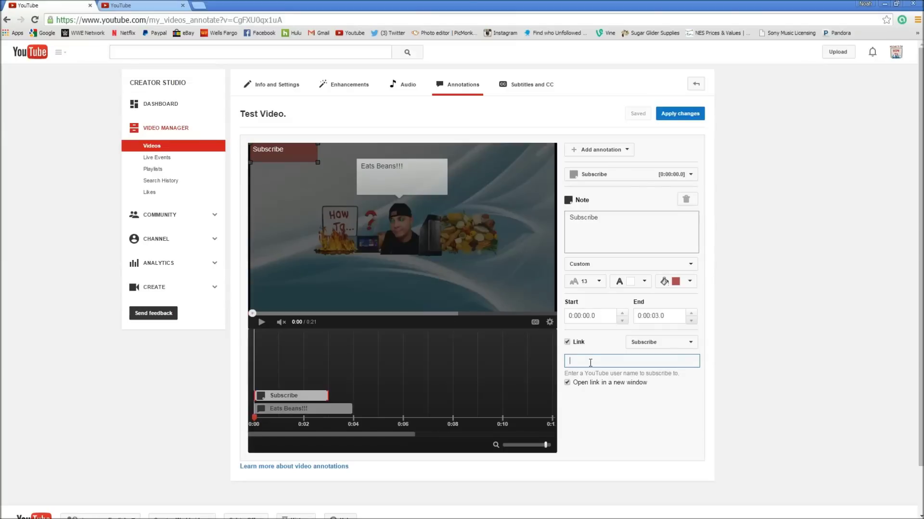
right_click(589, 363)
click(618, 416)
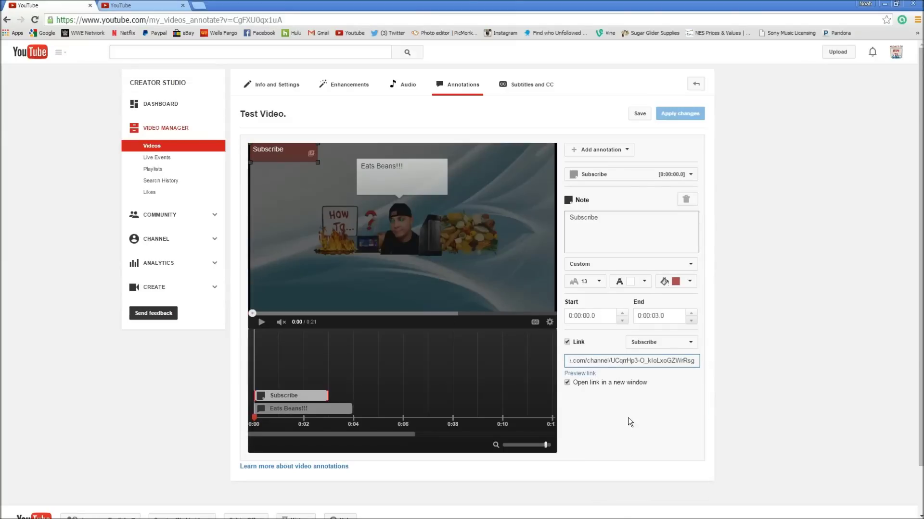
click(641, 116)
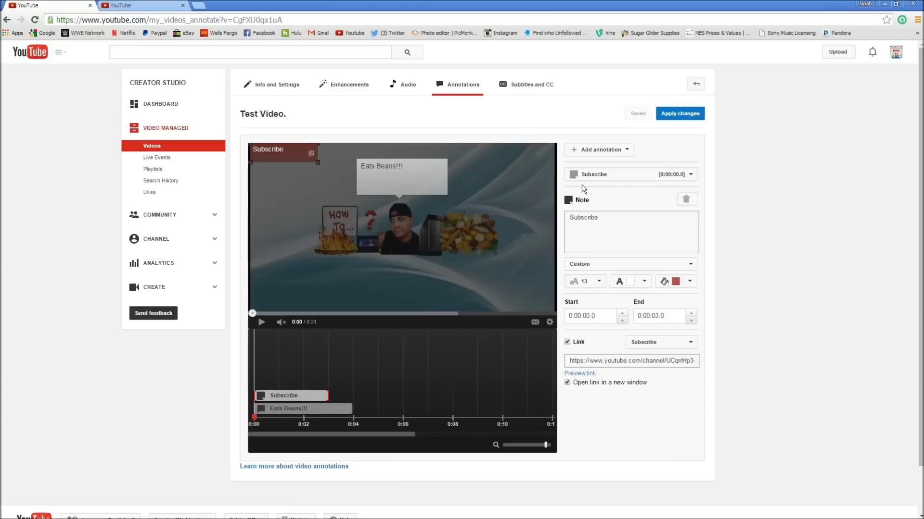
Add a size-48 title annotation reading 'Loves Rice and Cats', widened to fit one line
click(601, 151)
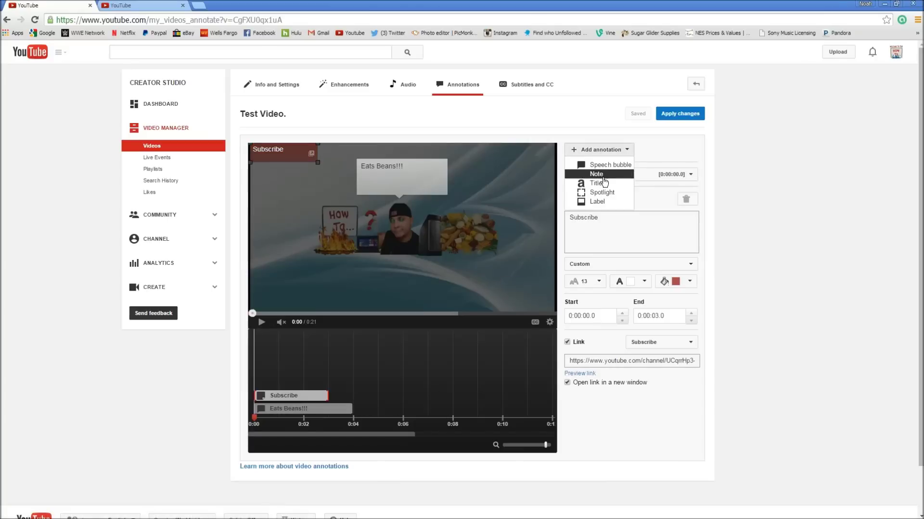
click(604, 184)
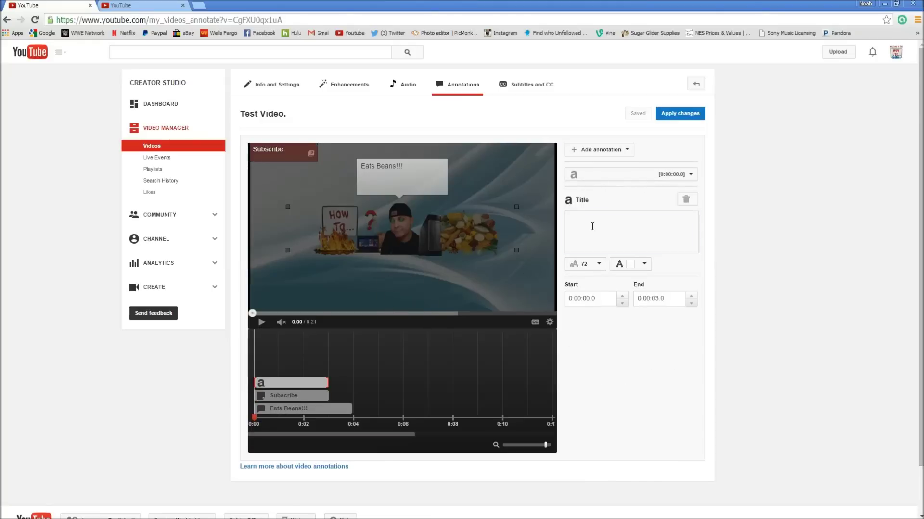
click(593, 227)
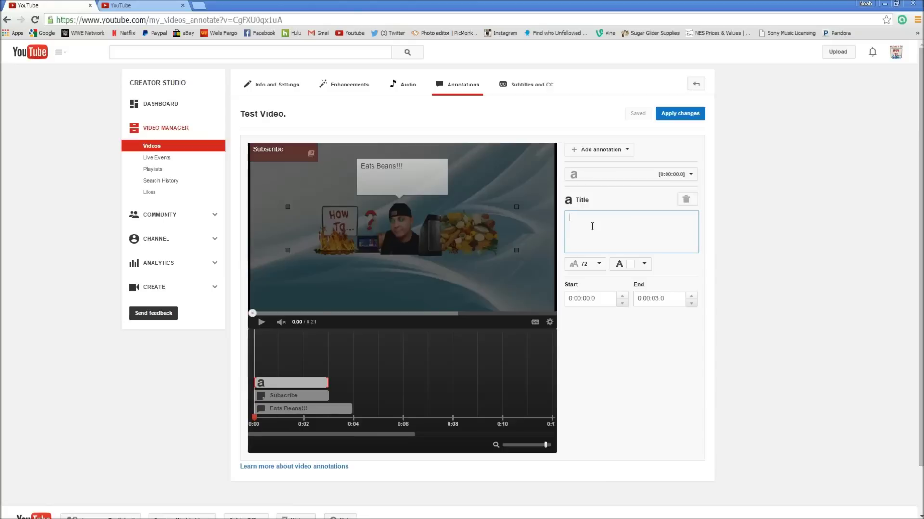
text(Loves)
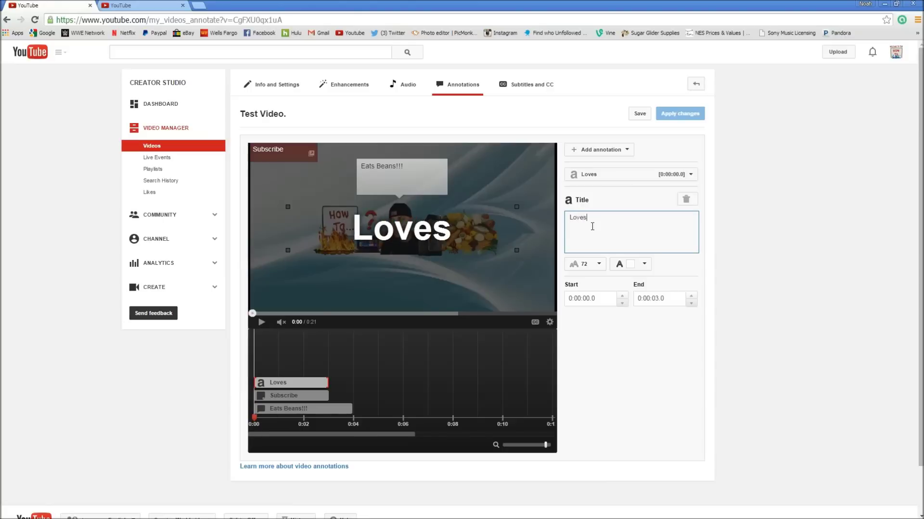
text(Rice)
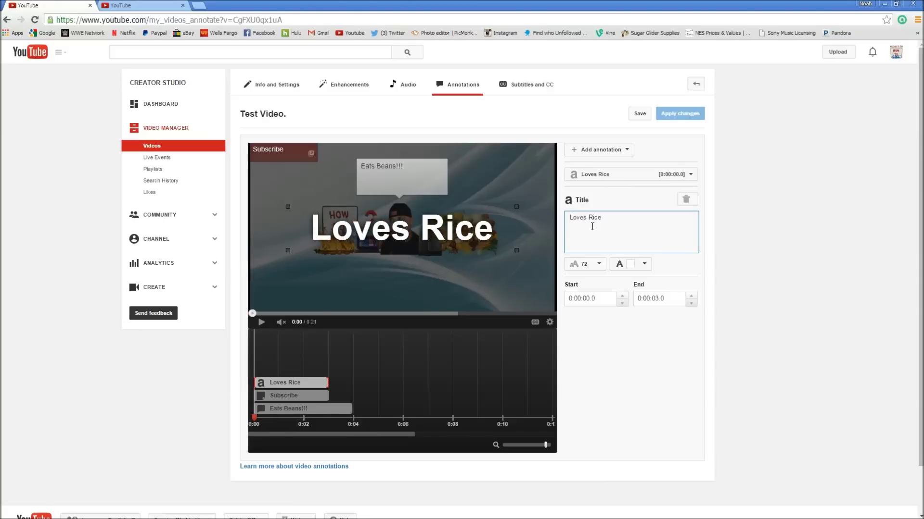
text( and Cats)
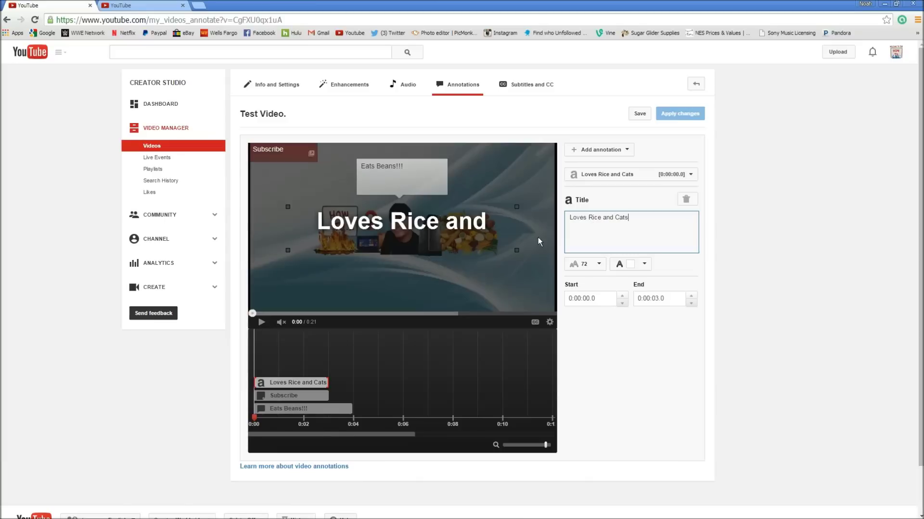
click(586, 264)
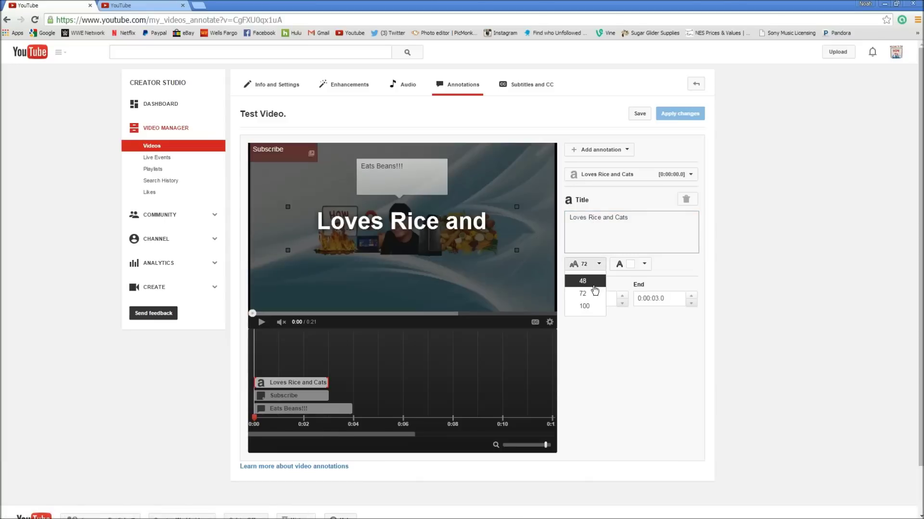
click(593, 286)
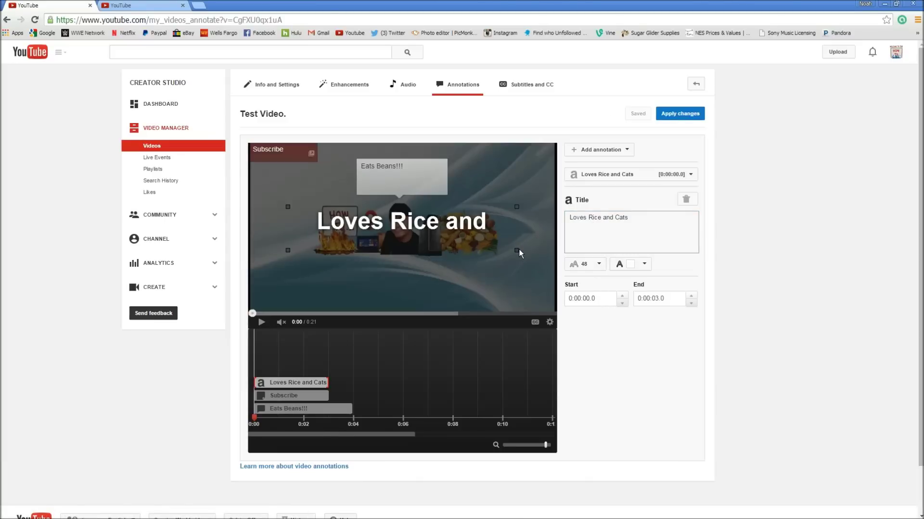
drag(516, 250, 542, 257)
drag(393, 220, 378, 224)
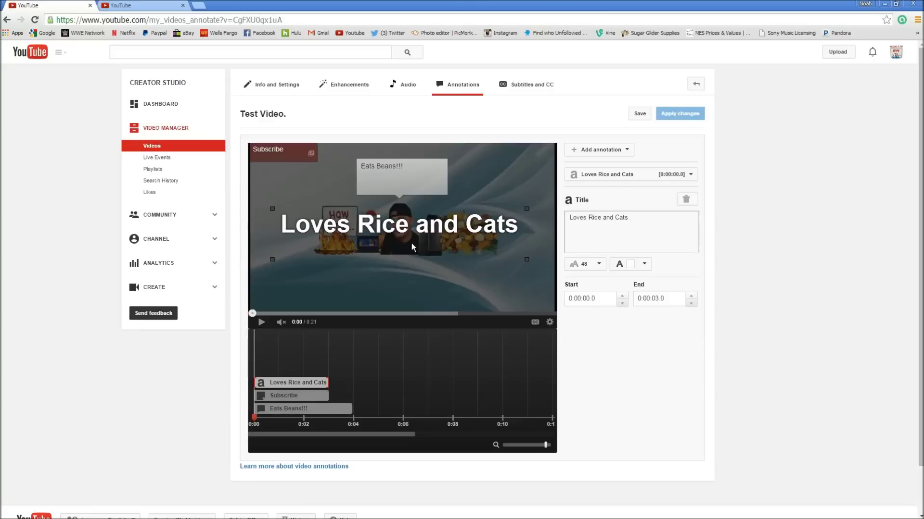
Preview the annotations by playing the video, then rewind it to the start
click(594, 247)
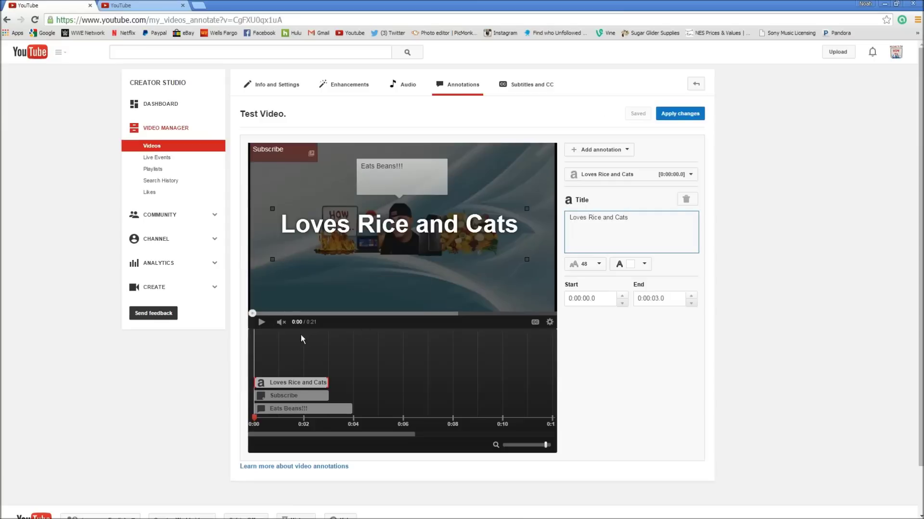
click(260, 323)
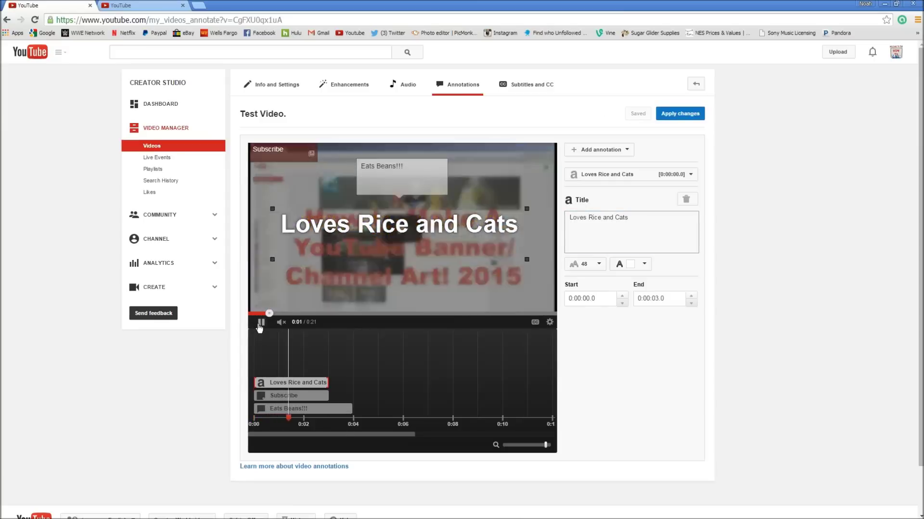
click(260, 322)
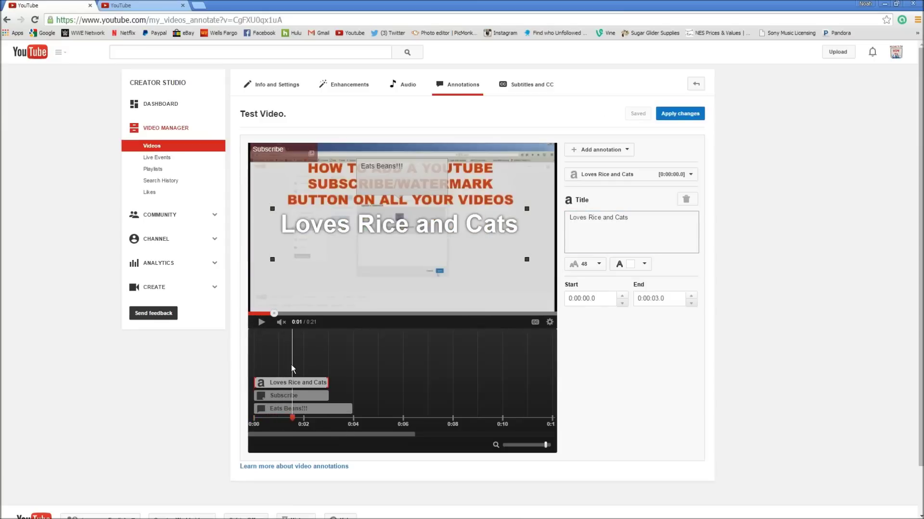
drag(292, 364, 255, 364)
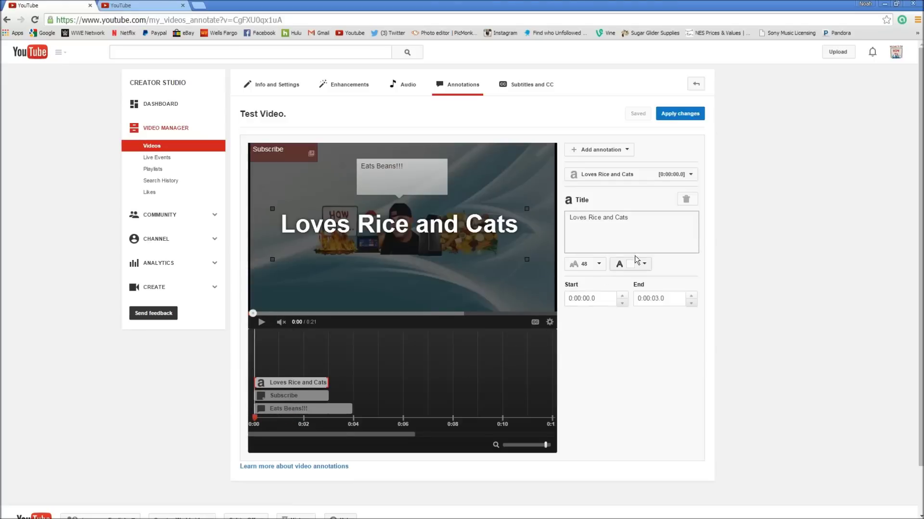
click(619, 156)
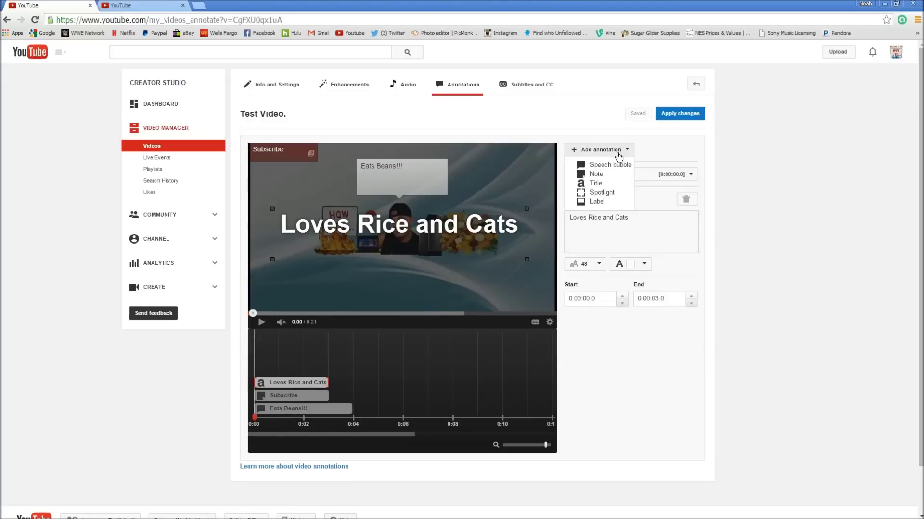
Add a spotlight below the title reading 'Check out my video about Bears eating goats' and enlarge it
click(610, 192)
drag(412, 248, 401, 281)
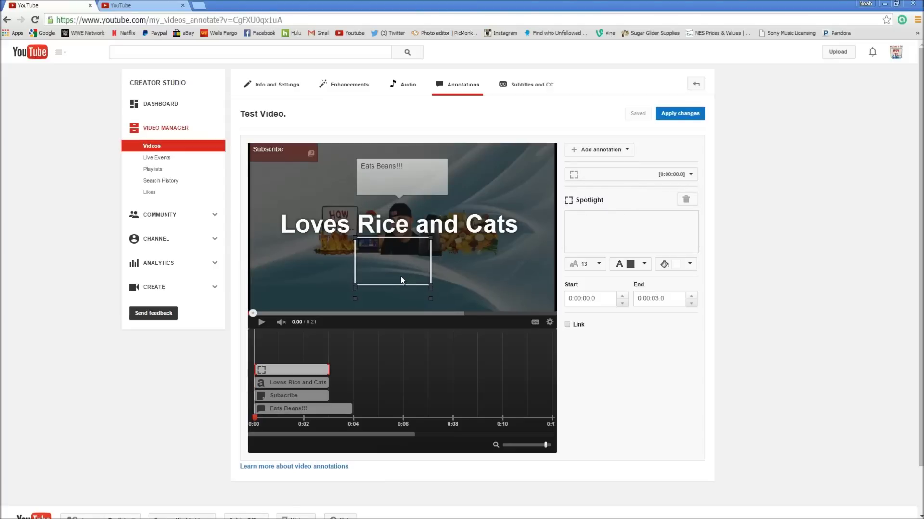
click(605, 220)
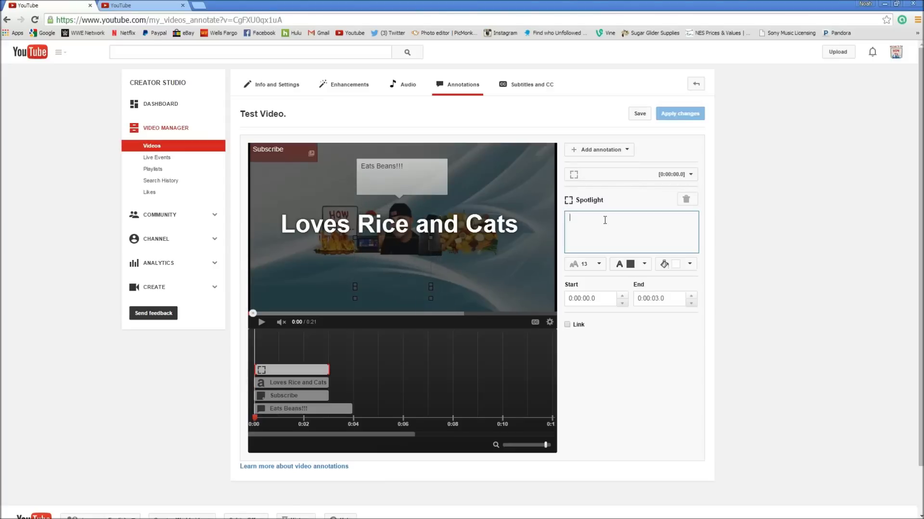
text(Check out my )
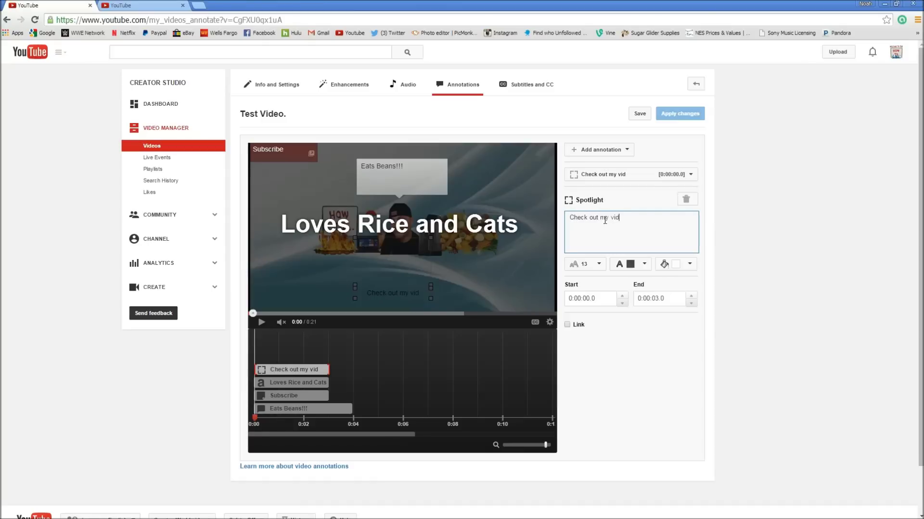
text(video about Bears eating goats)
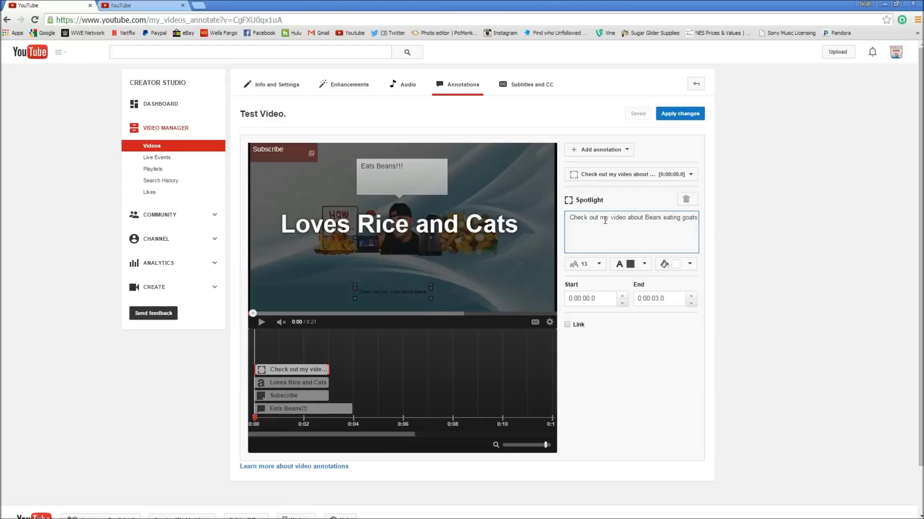
drag(431, 300, 474, 321)
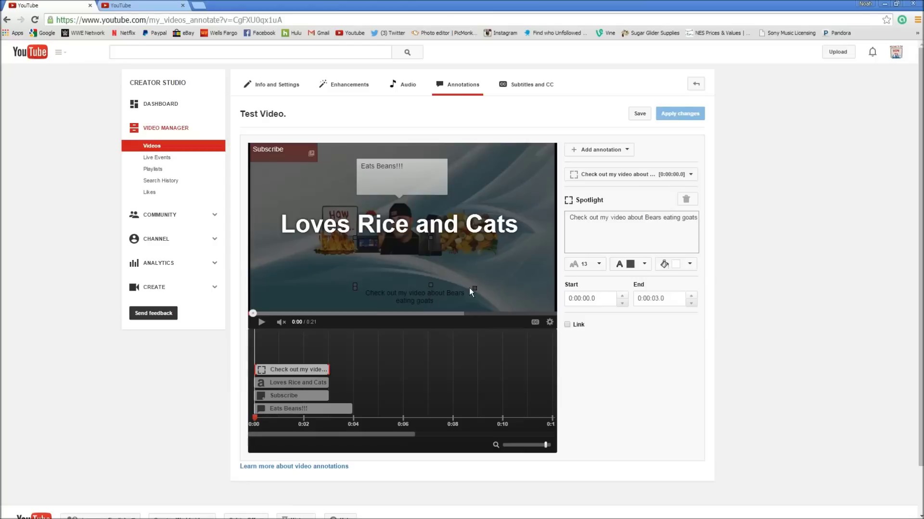
mouse_move(469, 289)
mouse_down()
mouse_move(483, 276)
mouse_move(410, 281)
mouse_move(363, 268)
mouse_move(379, 257)
mouse_move(385, 292)
mouse_move(388, 260)
mouse_move(384, 299)
mouse_move(354, 304)
mouse_move(385, 288)
mouse_move(395, 301)
mouse_up()
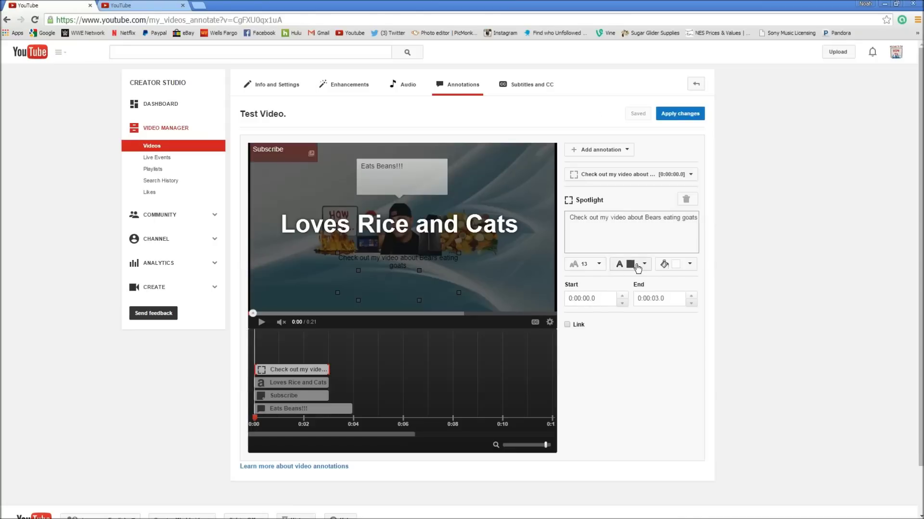
Give the spotlight a red fill and turn on its linking
click(687, 269)
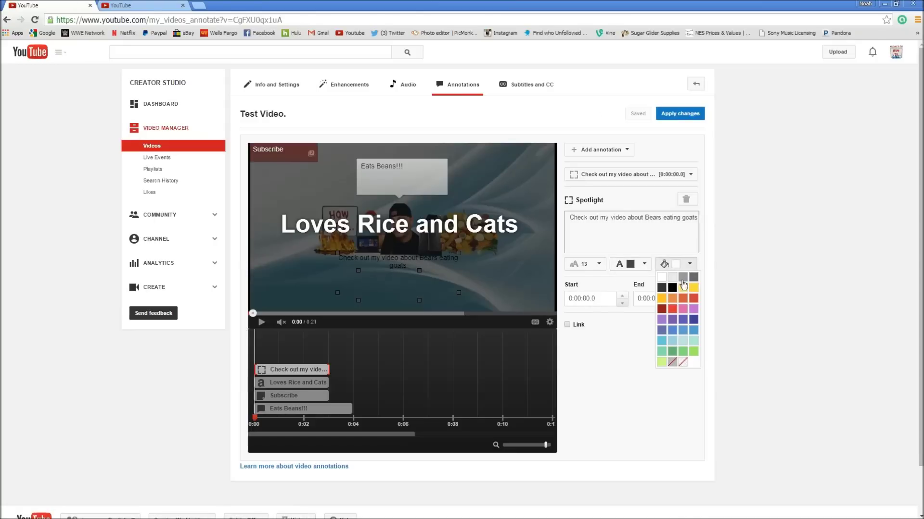
click(672, 312)
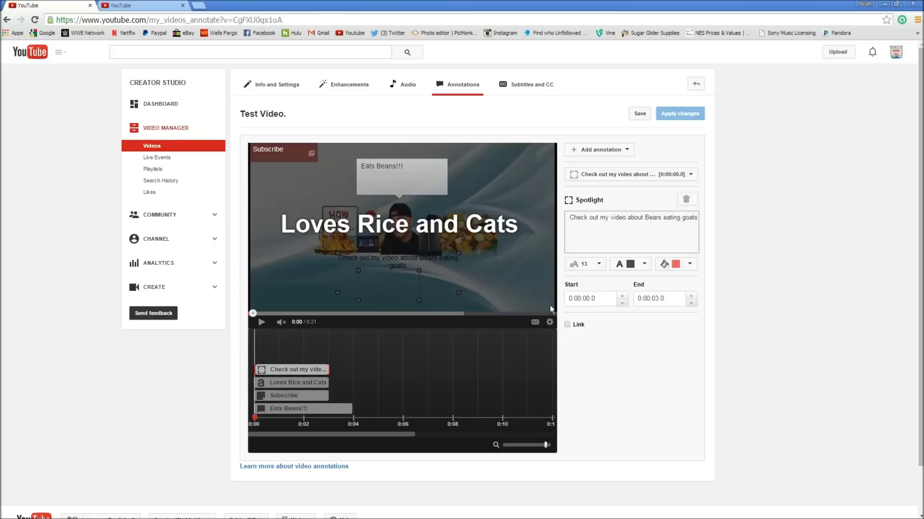
click(567, 325)
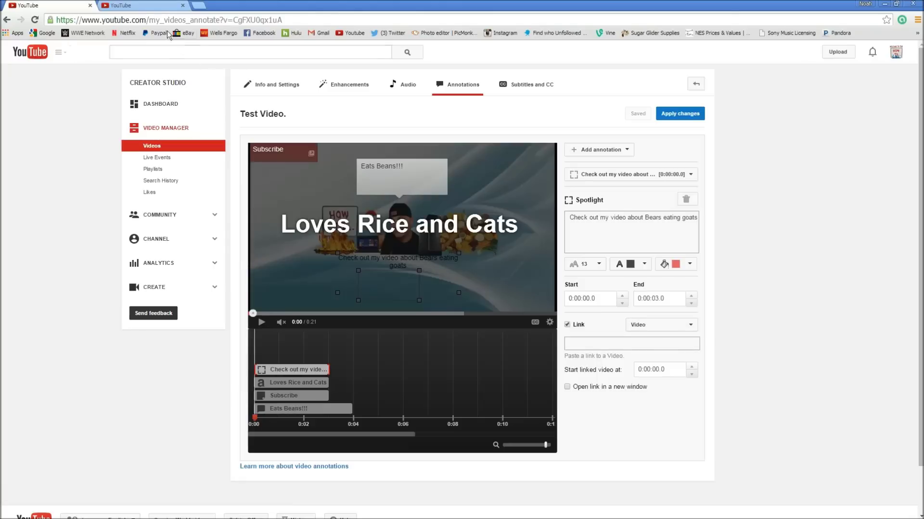
Copy the My Kid mash up video's link from the channel's Videos page
click(151, 8)
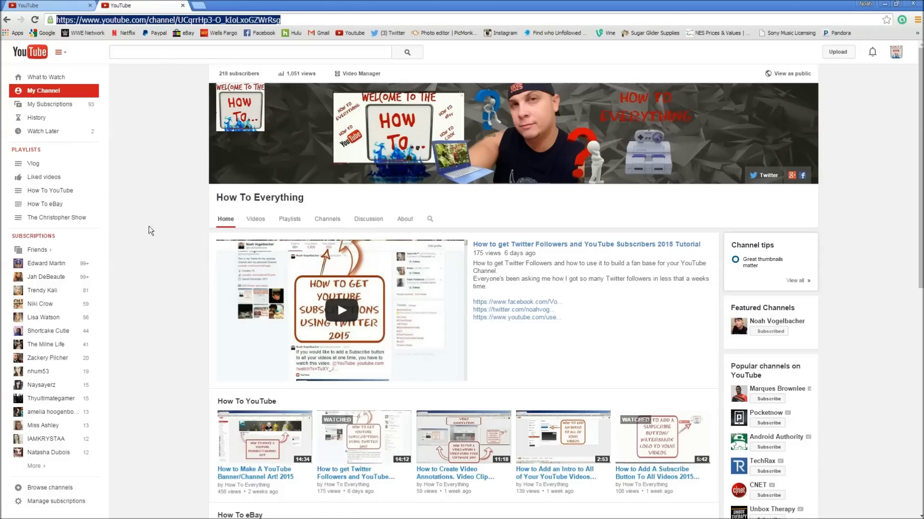
click(249, 220)
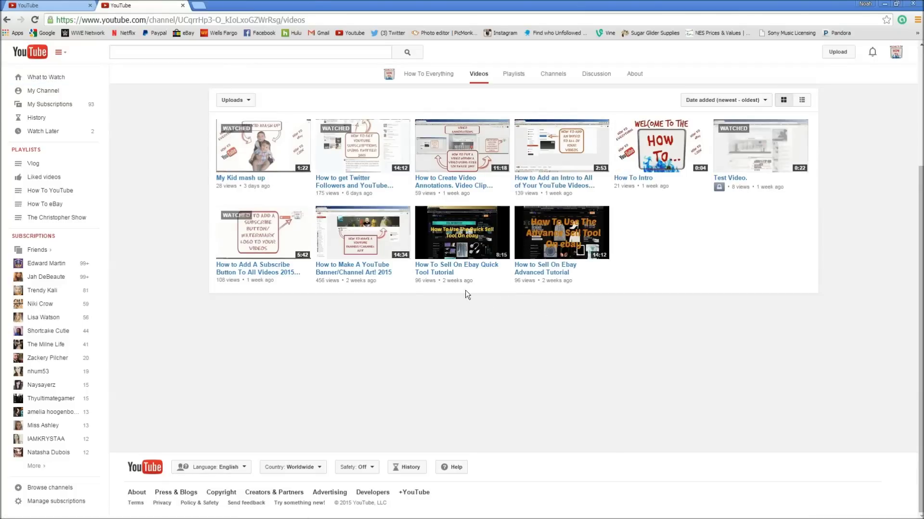
right_click(233, 179)
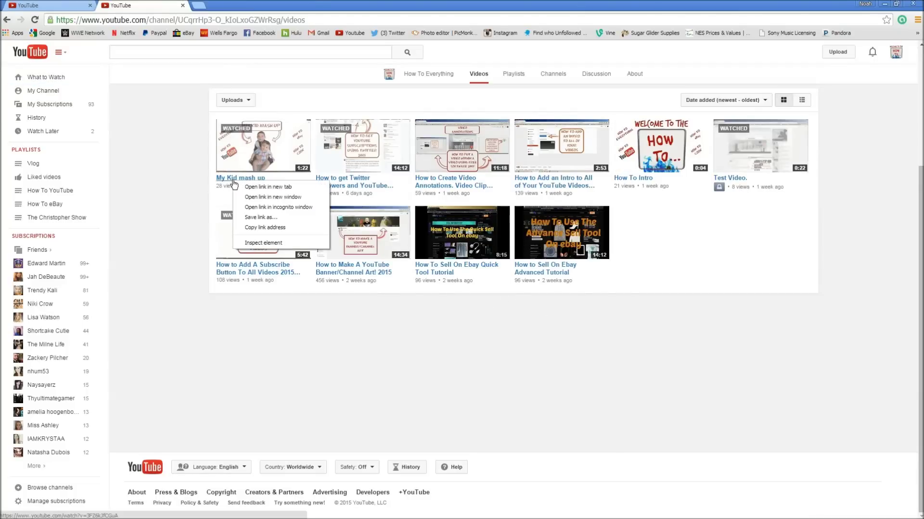
click(279, 228)
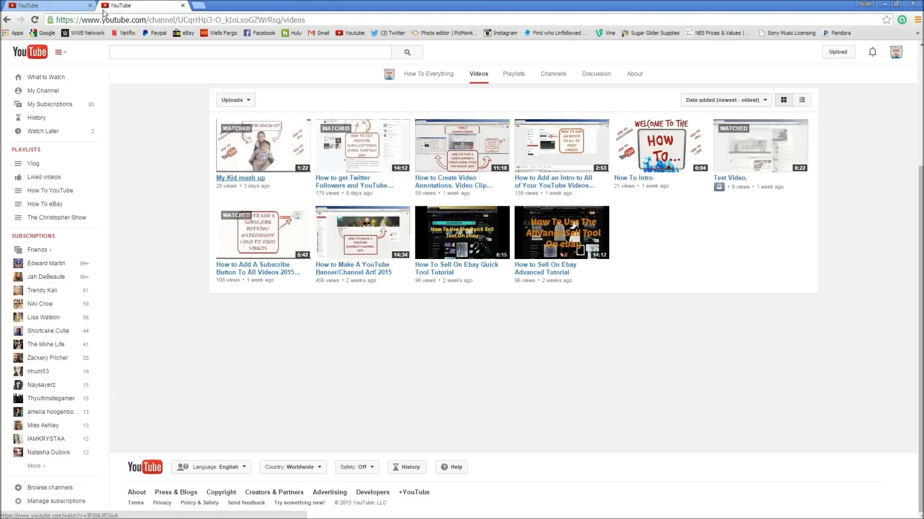
click(71, 4)
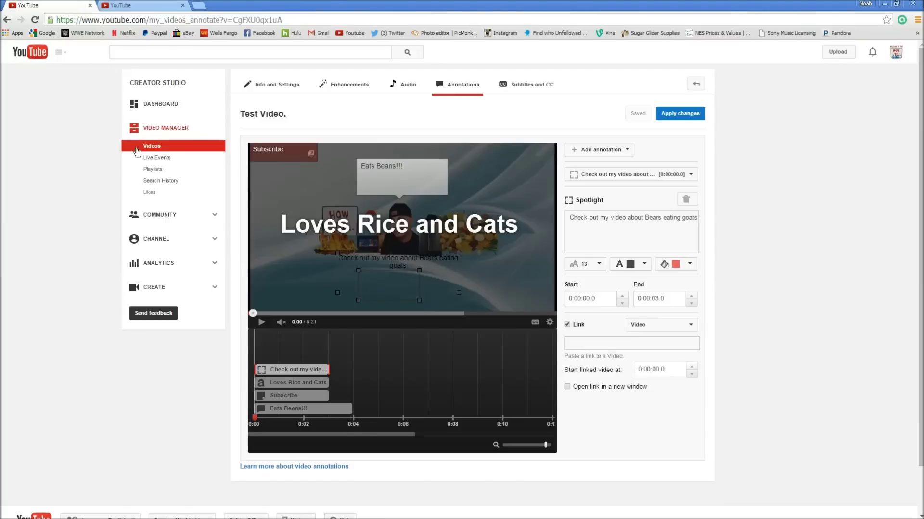
Paste the copied video address into the spotlight's link field and save the changes
click(583, 343)
right_click(582, 343)
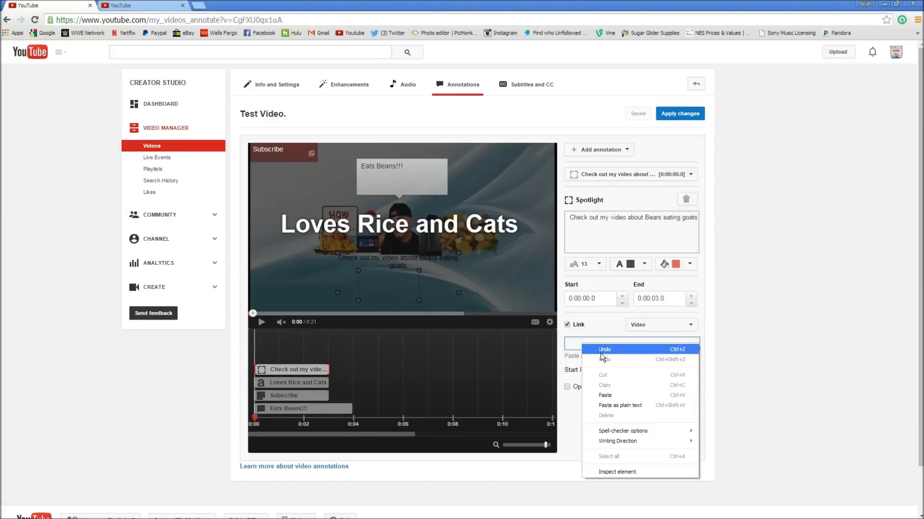
click(625, 395)
click(636, 113)
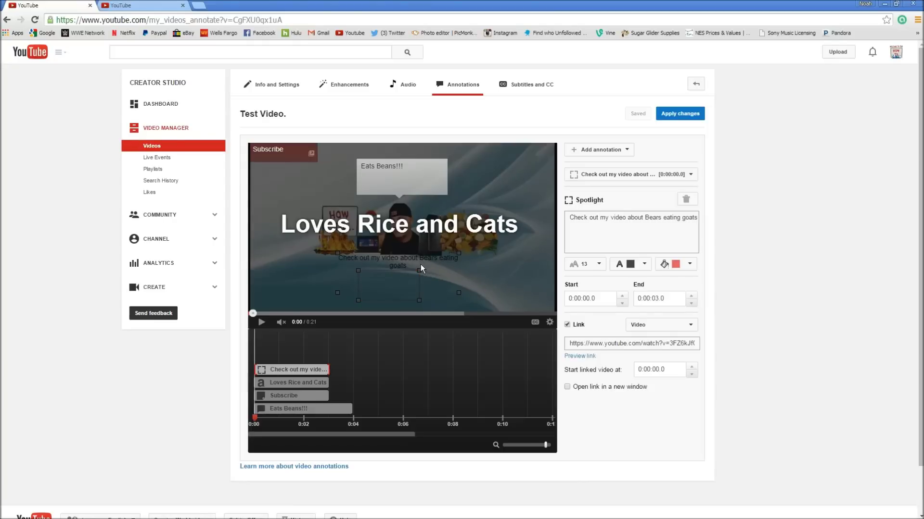
Move the spotlight up over the video and change its link type to Playlist
mouse_move(399, 281)
mouse_down()
mouse_move(405, 242)
mouse_move(415, 256)
mouse_move(404, 250)
mouse_move(398, 279)
mouse_up()
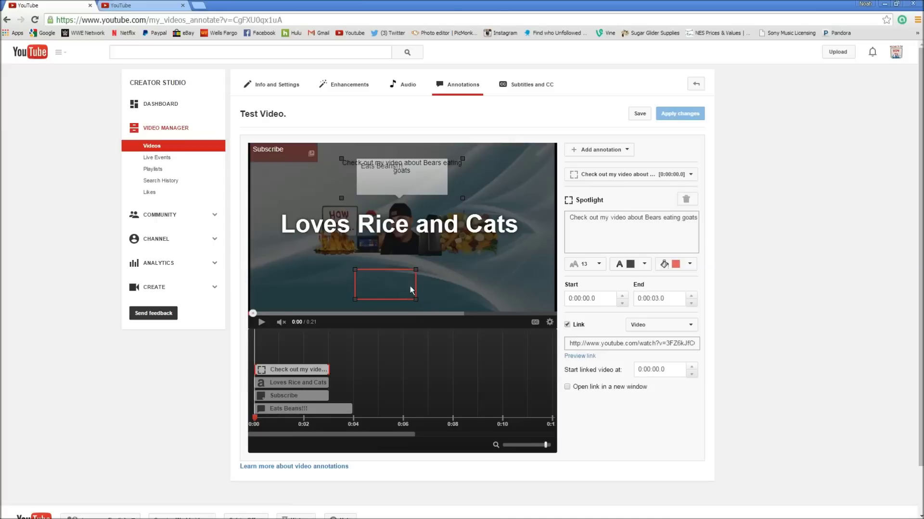
click(690, 326)
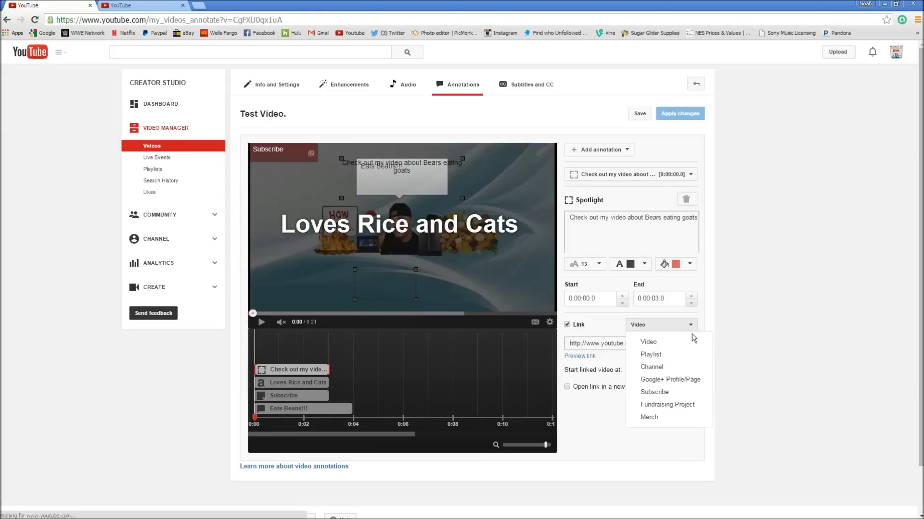
click(682, 392)
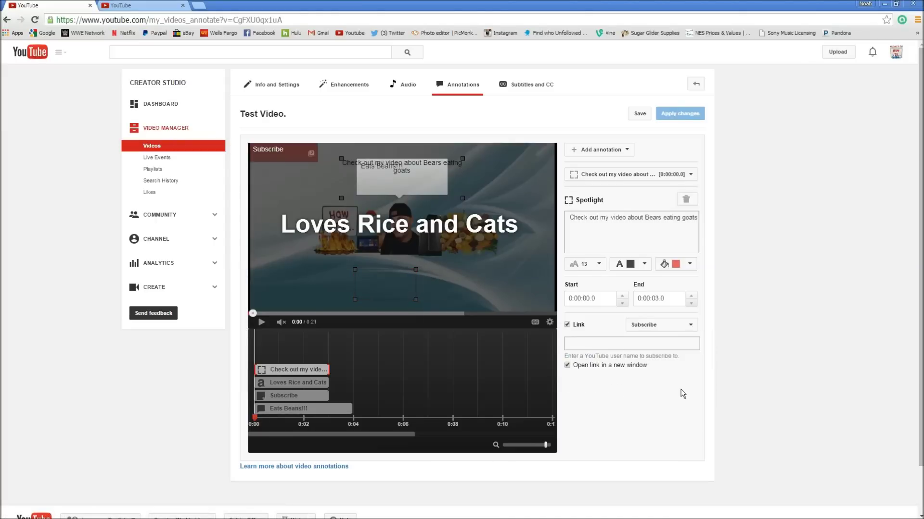
click(691, 324)
click(682, 356)
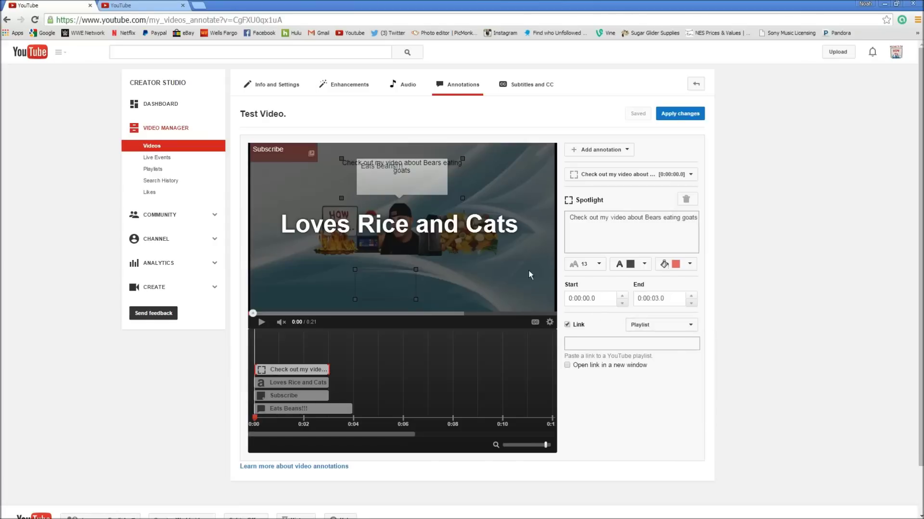
Copy the How To YouTube playlist's link address from the channel's Playlists page
click(140, 6)
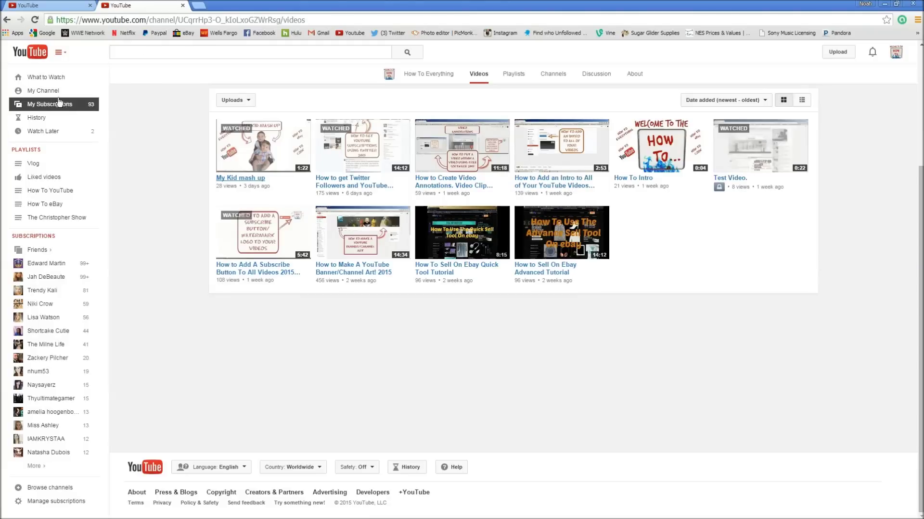
click(43, 90)
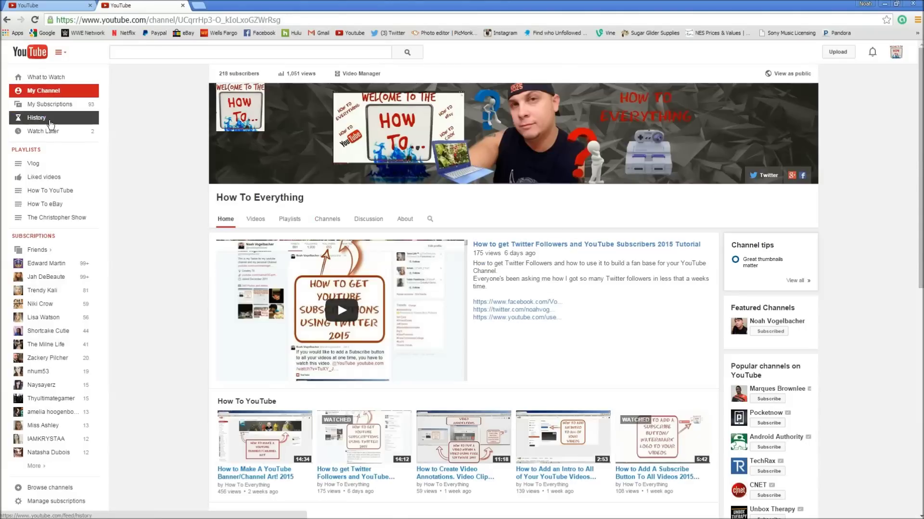
click(35, 151)
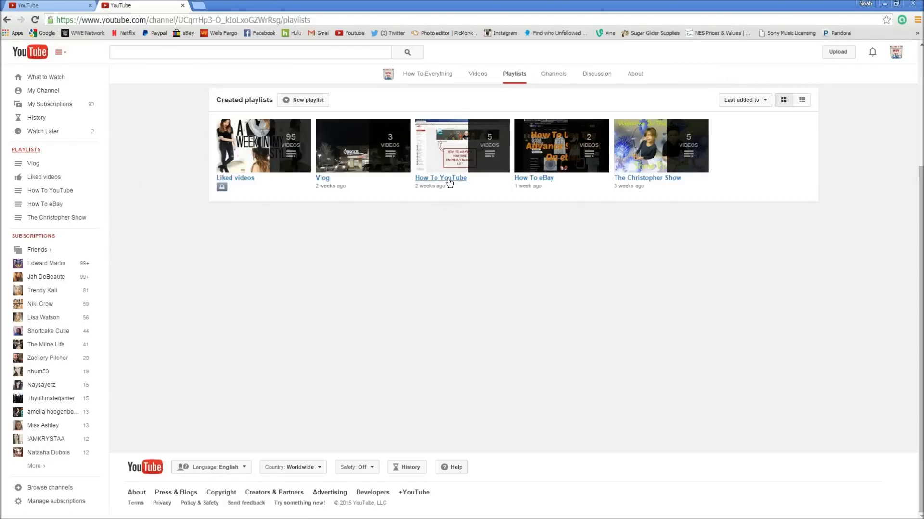
right_click(449, 182)
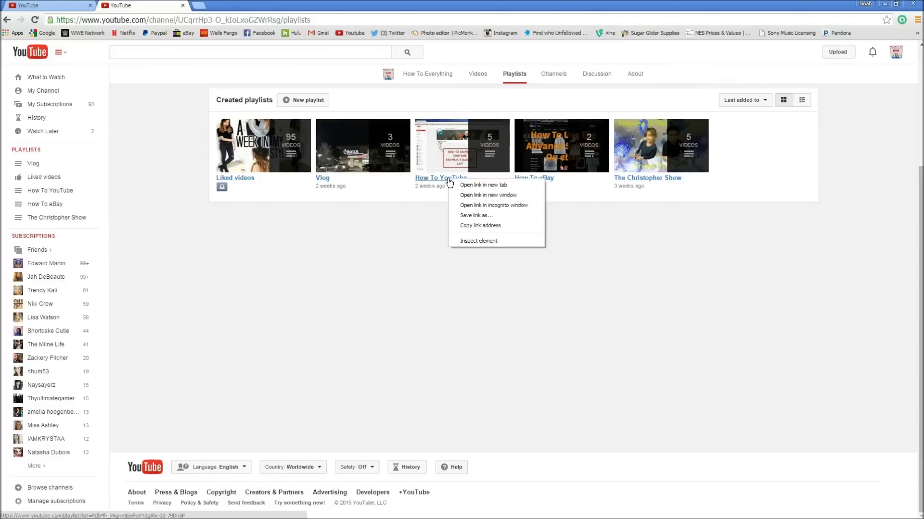
click(477, 224)
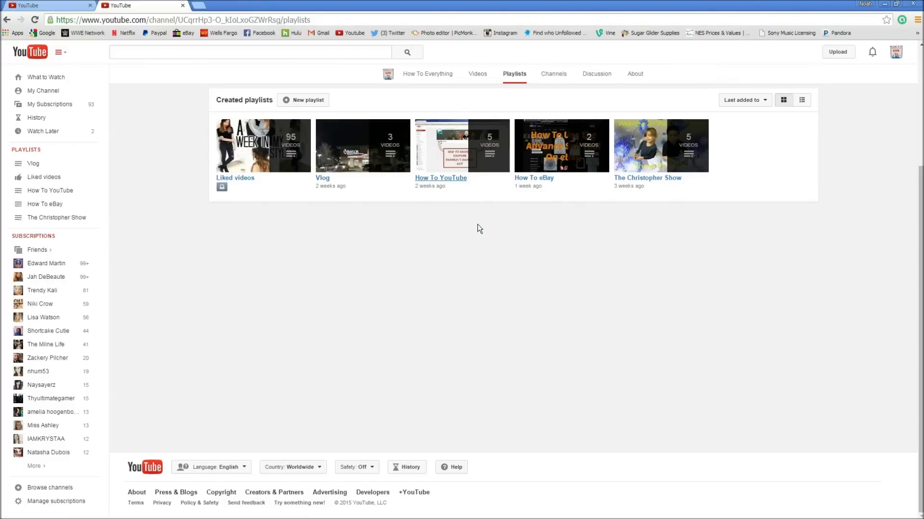
click(68, 7)
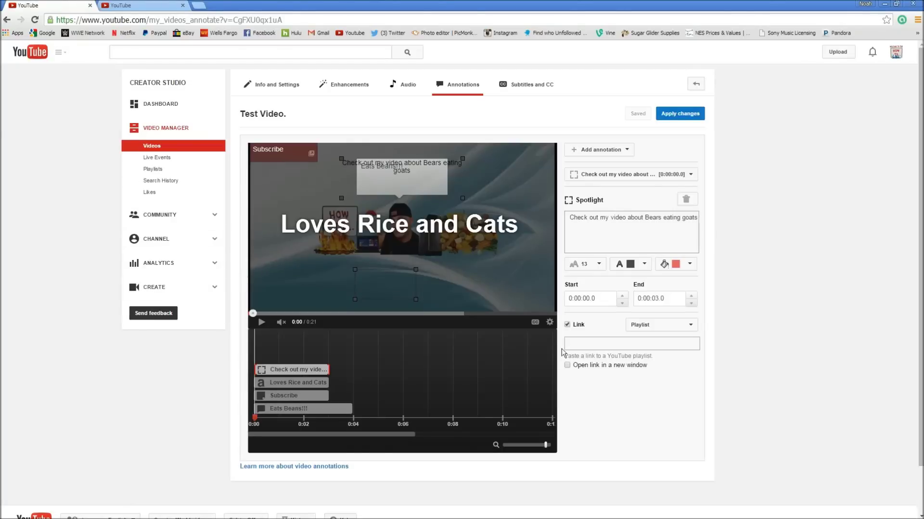
Paste the How To YouTube playlist address into the spotlight's link field and save
click(579, 344)
right_click(584, 344)
click(607, 396)
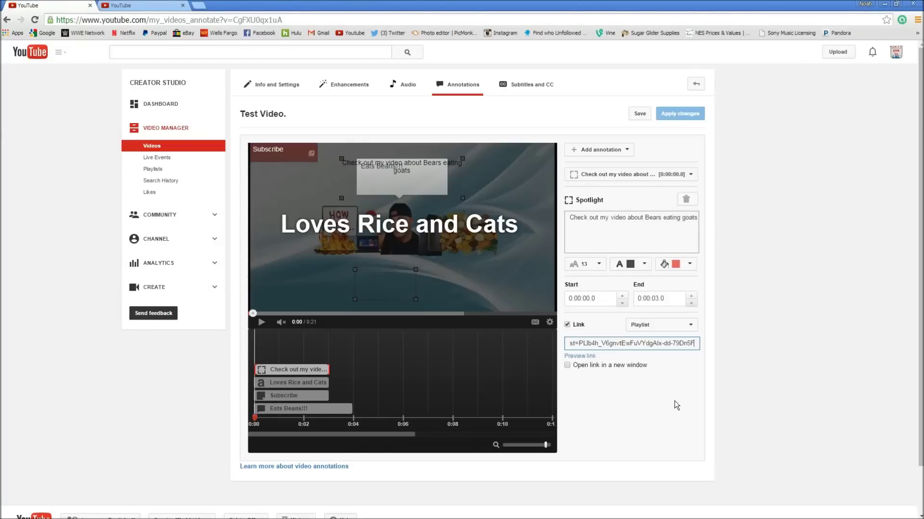
click(648, 114)
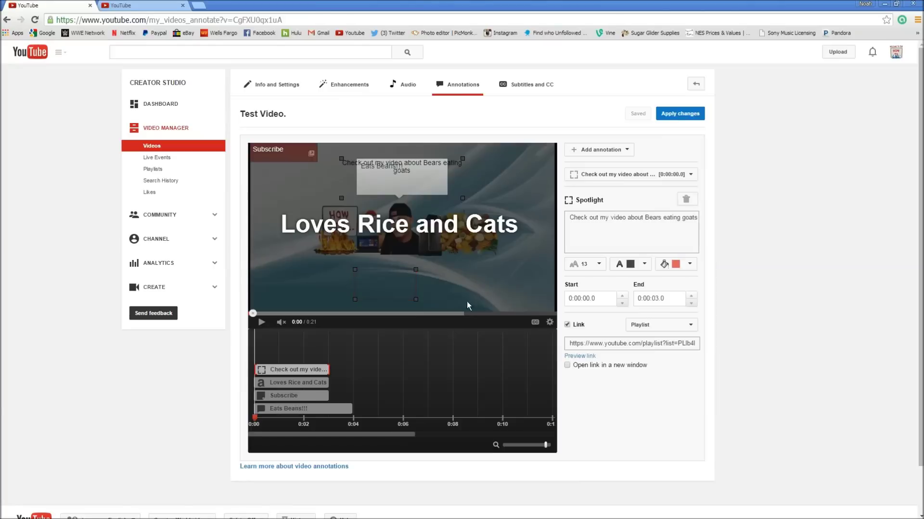
Add a label in the video's top-right corner reading 'Rare babies loves me'
click(622, 156)
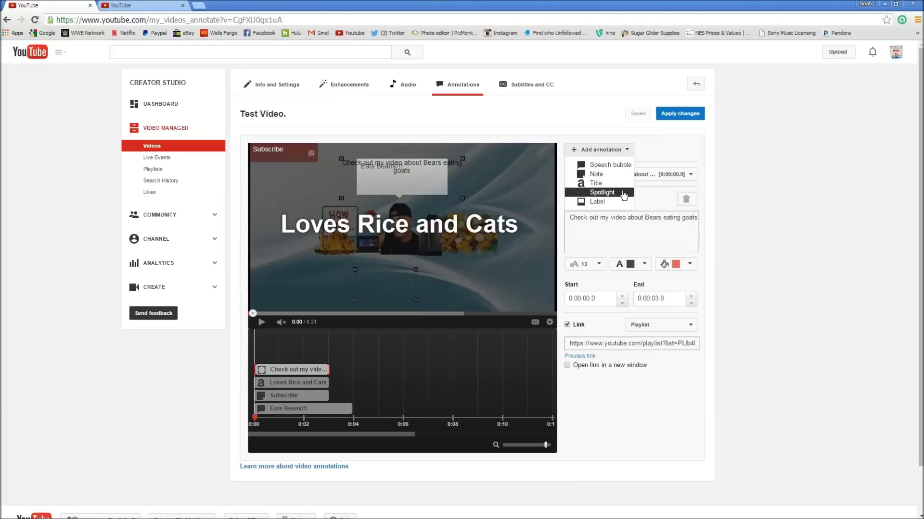
click(597, 202)
mouse_move(402, 230)
mouse_down()
mouse_move(410, 249)
mouse_move(289, 259)
mouse_move(282, 276)
mouse_move(475, 177)
mouse_move(565, 161)
mouse_move(558, 149)
mouse_up()
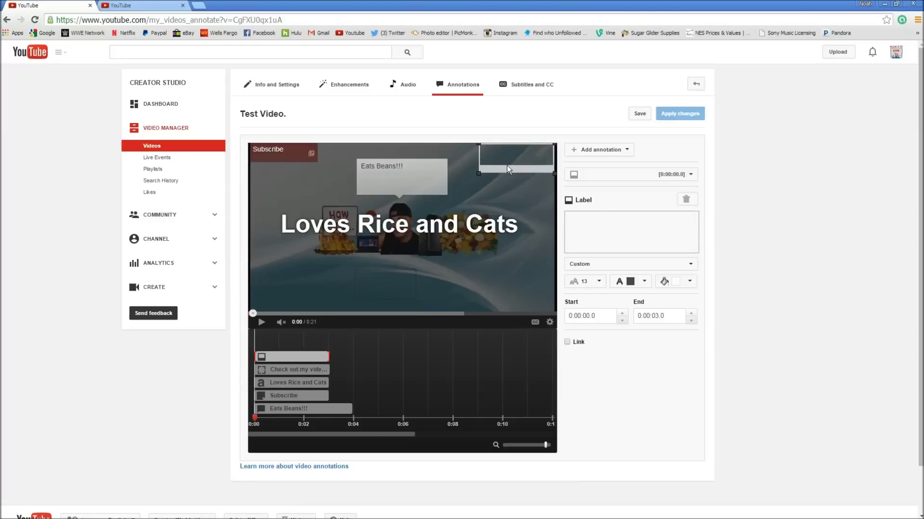
click(587, 235)
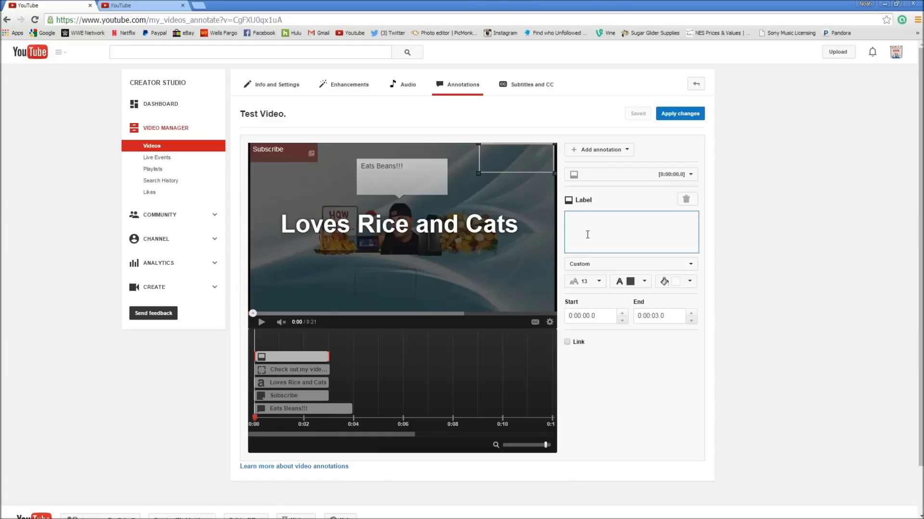
text(Rare)
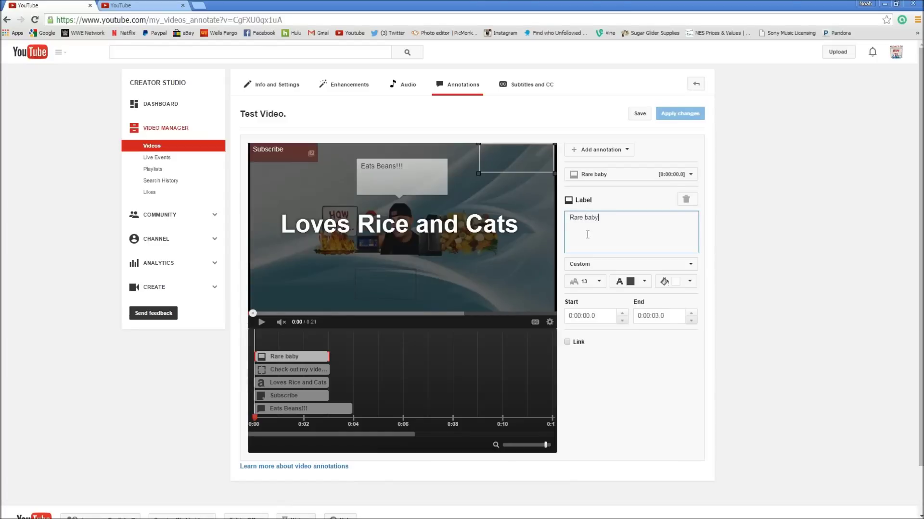
text( babies loves me)
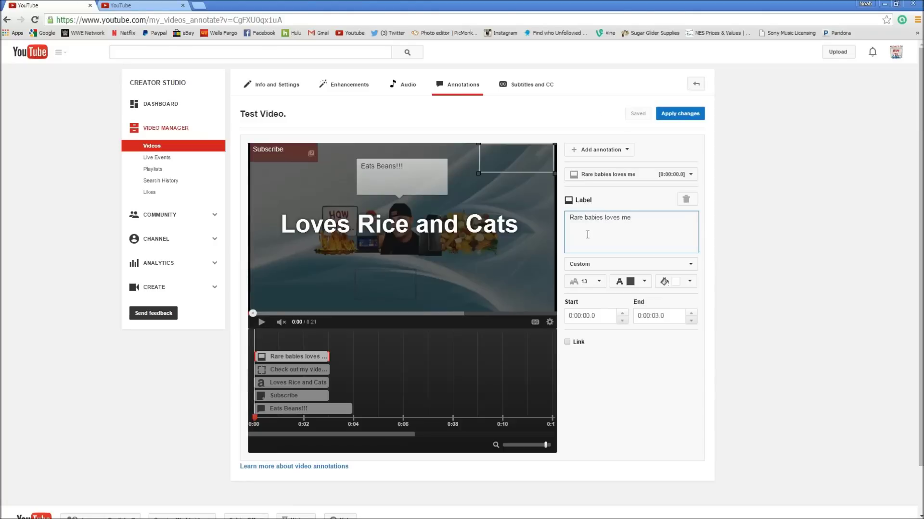
mouse_move(522, 169)
Check the label's link options, leaving Video as the link destination
click(567, 342)
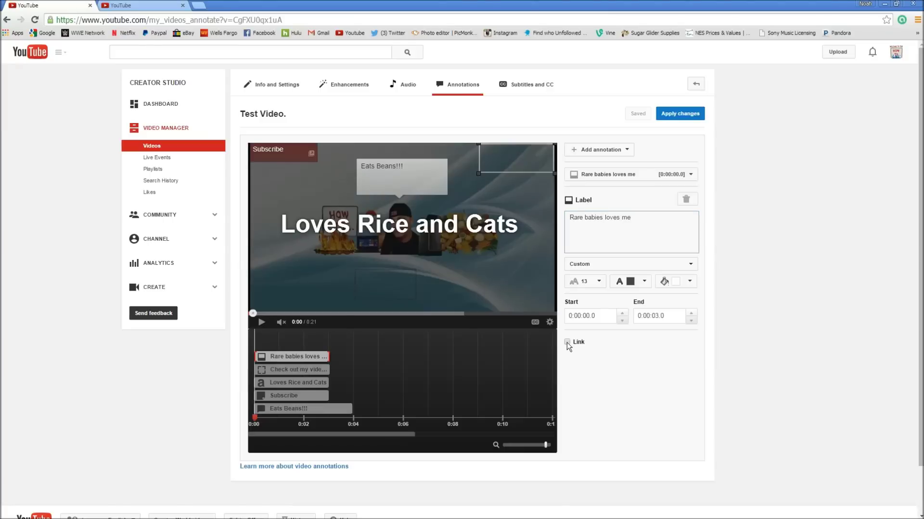
click(688, 344)
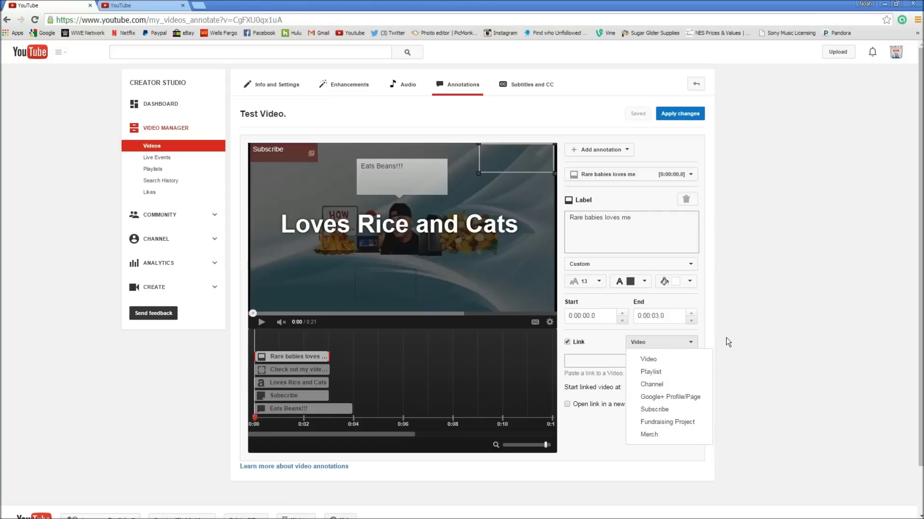
click(740, 227)
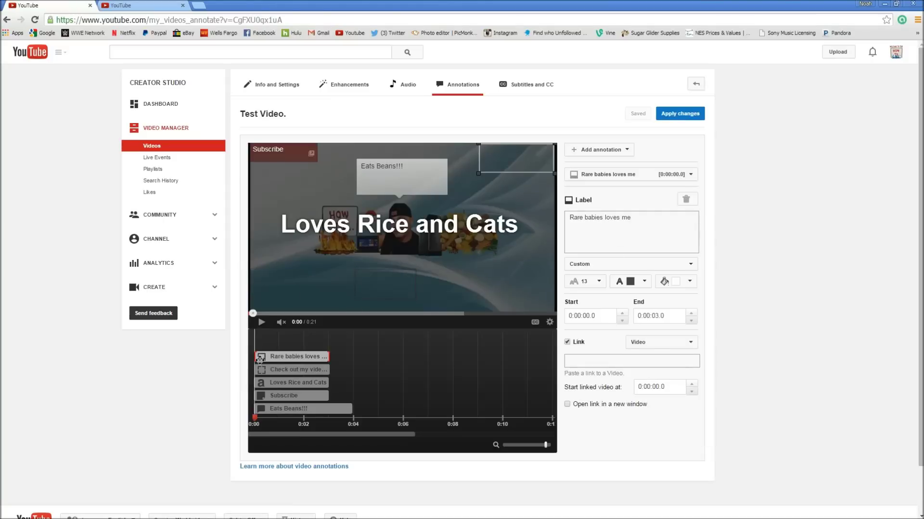
Shift the label's timing so it runs from 0:04.3 to 0:07.3
drag(269, 359, 451, 359)
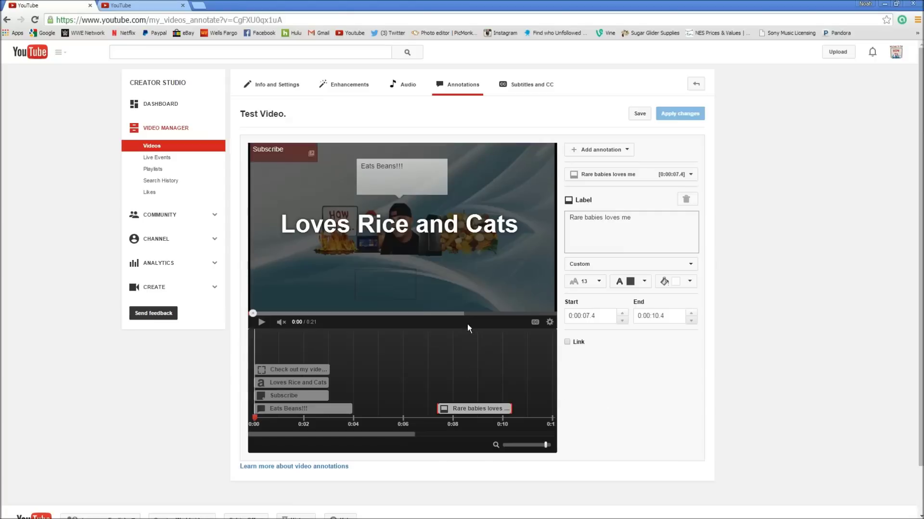
click(456, 314)
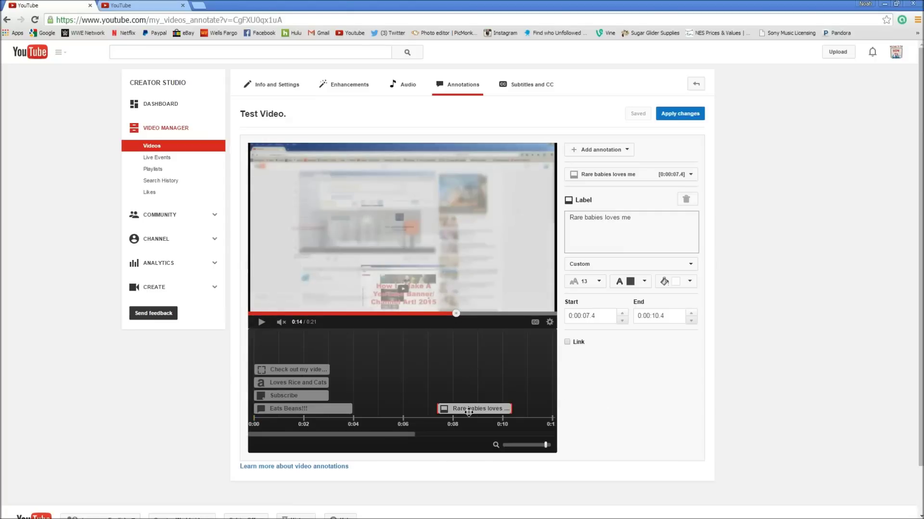
drag(468, 412, 394, 382)
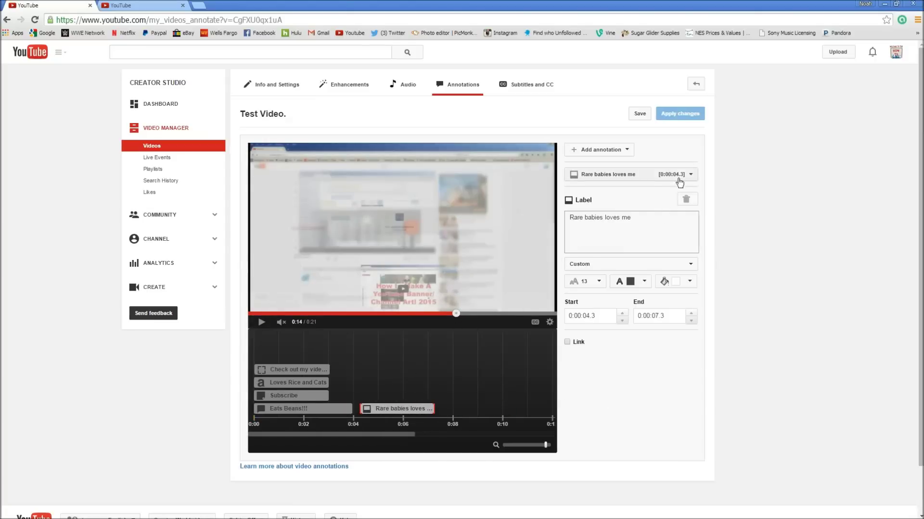
Save the label, then keep its text black on a white background
click(685, 174)
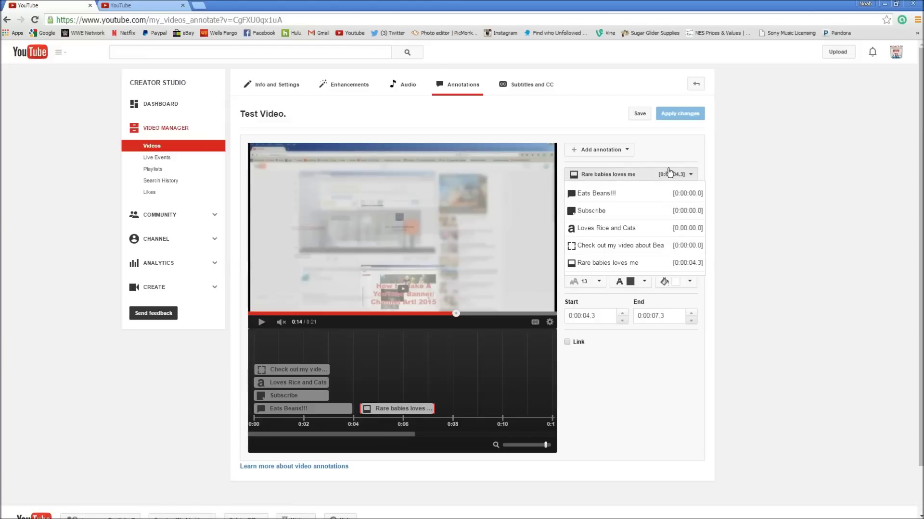
click(671, 174)
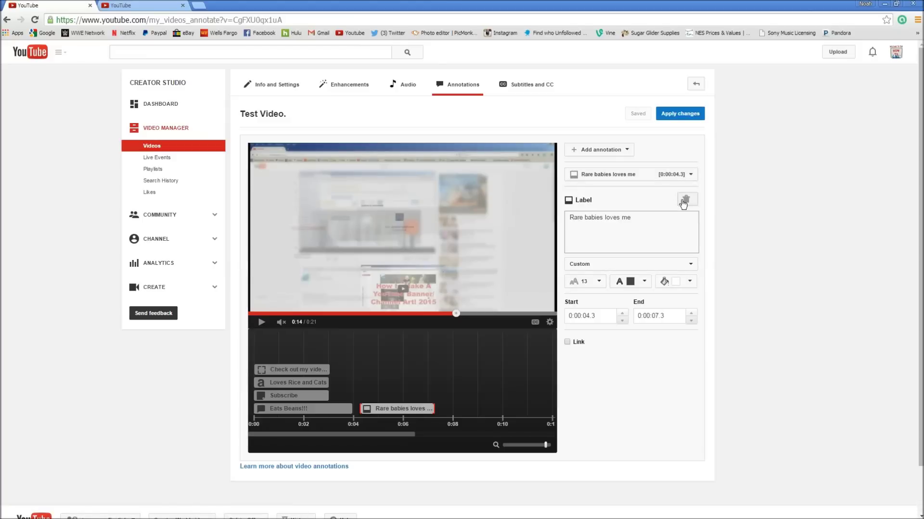
click(623, 284)
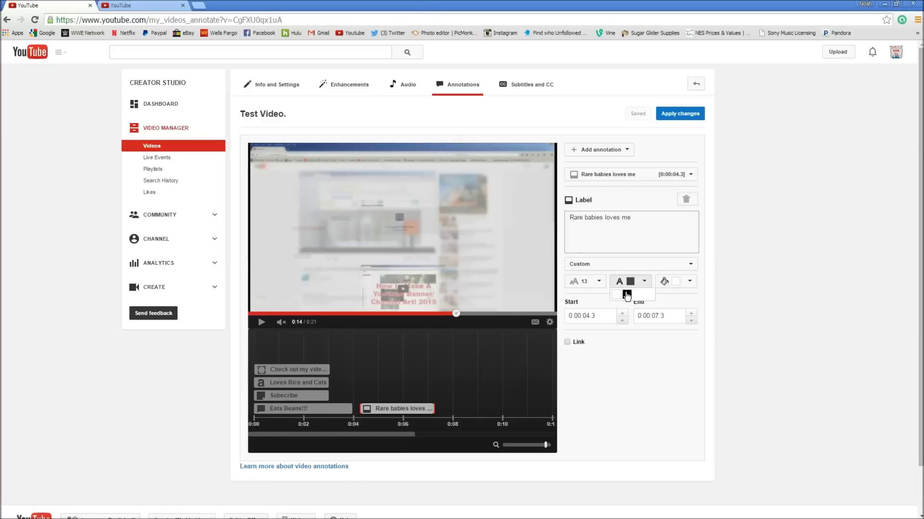
click(626, 295)
click(680, 285)
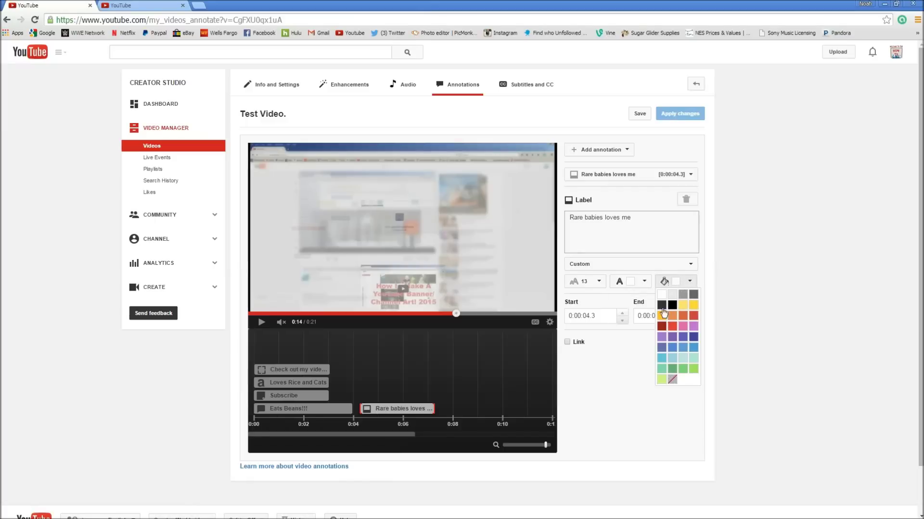
click(642, 283)
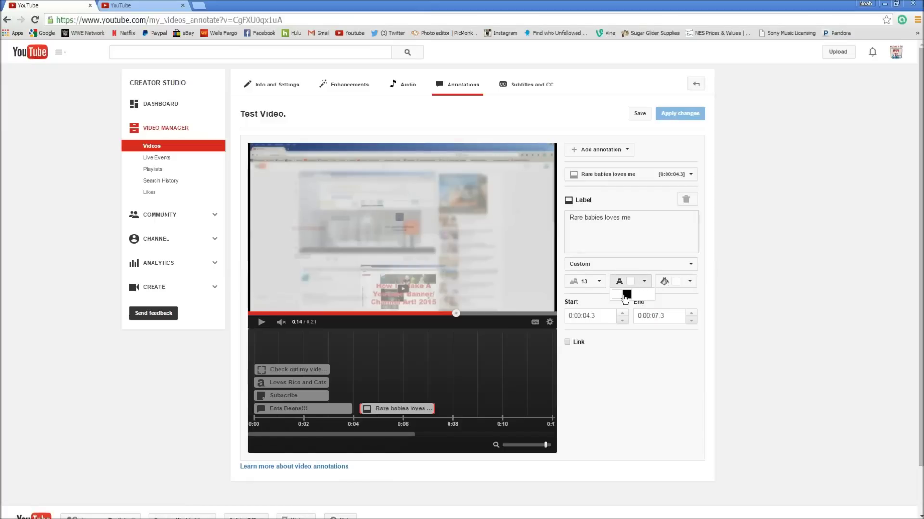
click(627, 295)
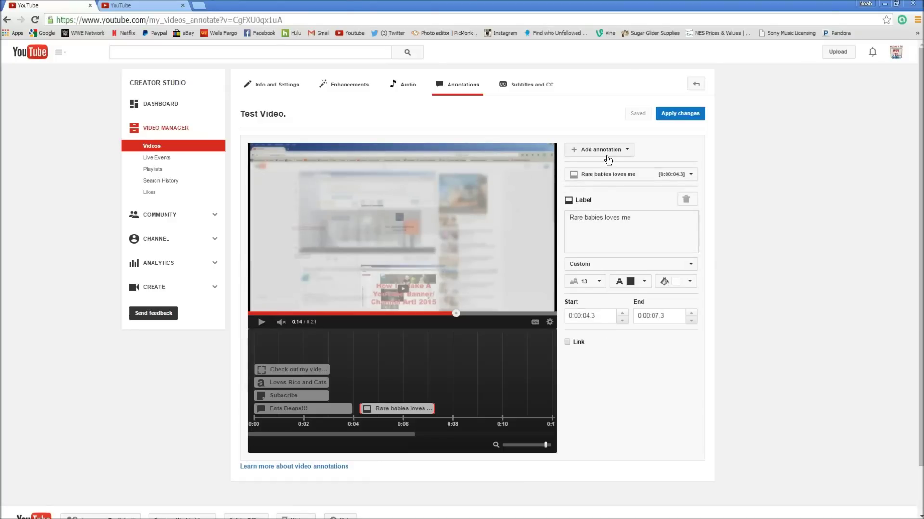
click(604, 150)
Add two notes at 0:14.3 along the top edge, enabling Video linking on the top-right one
click(606, 174)
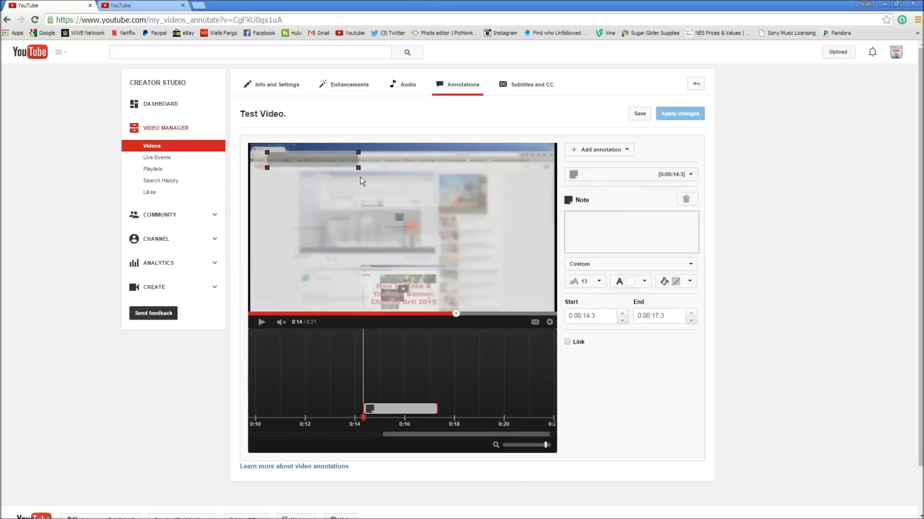
drag(346, 166, 333, 166)
click(611, 153)
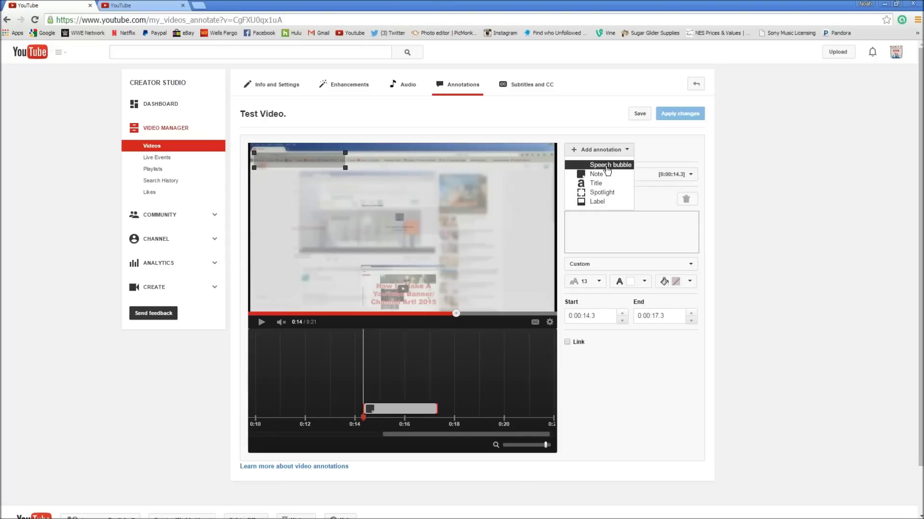
click(601, 174)
drag(350, 159, 555, 155)
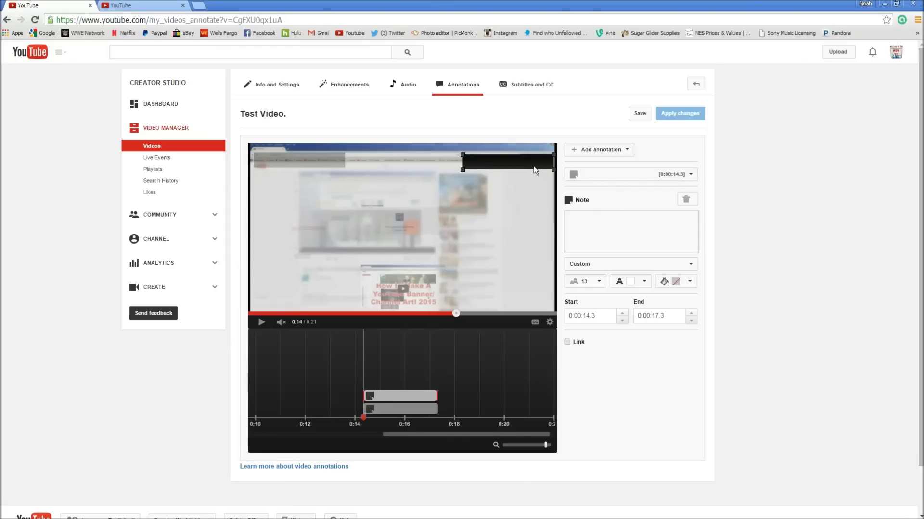
click(567, 342)
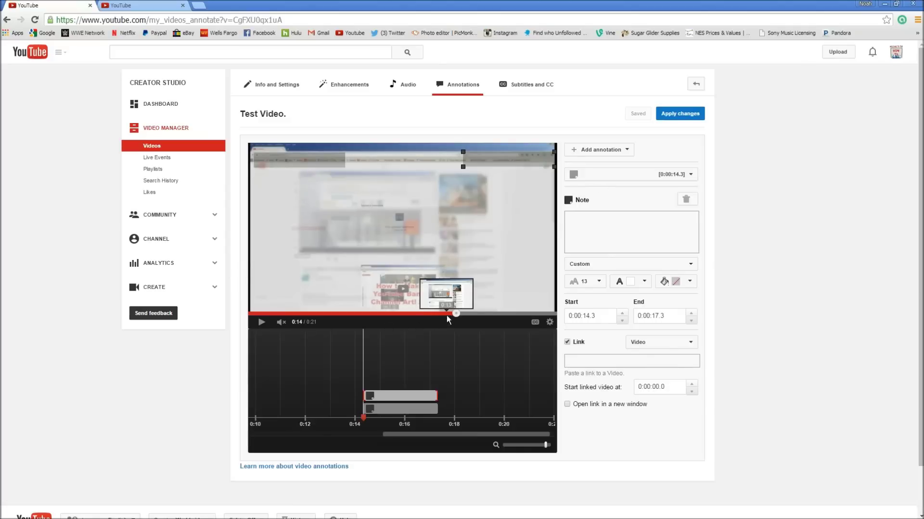
drag(455, 314, 230, 320)
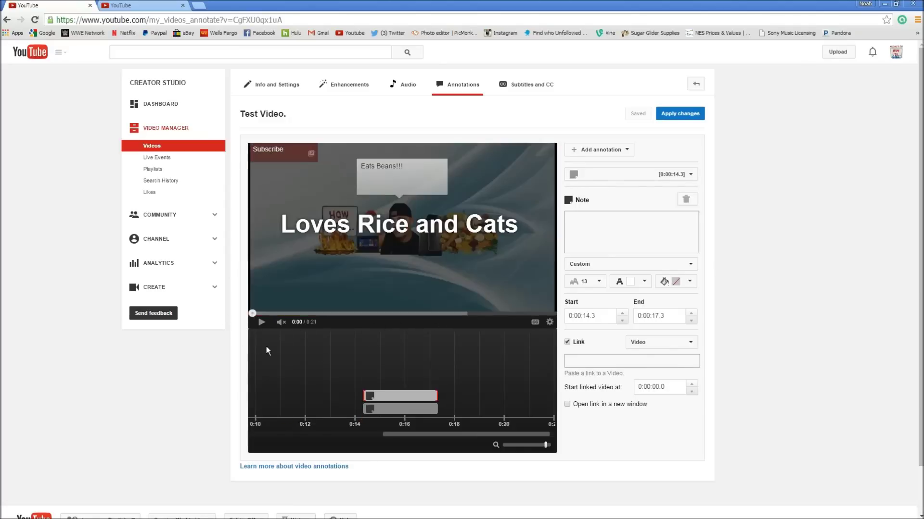
click(263, 322)
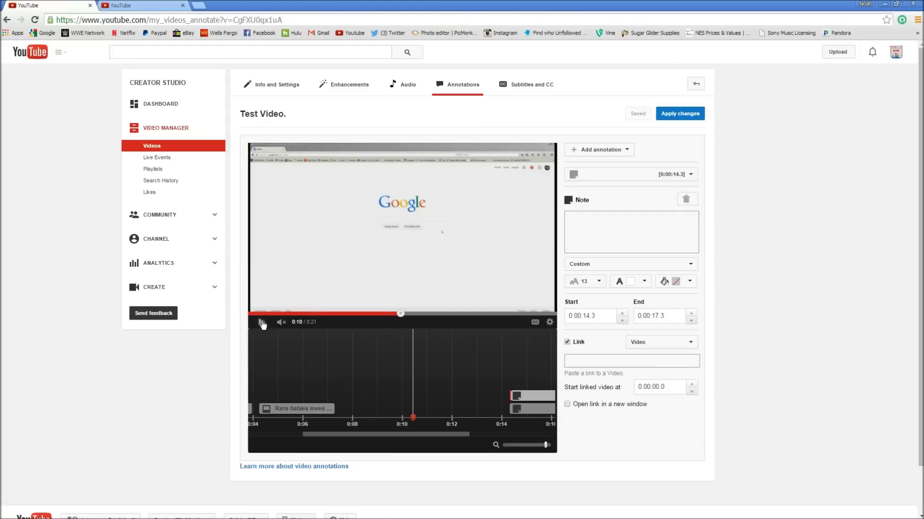
click(261, 322)
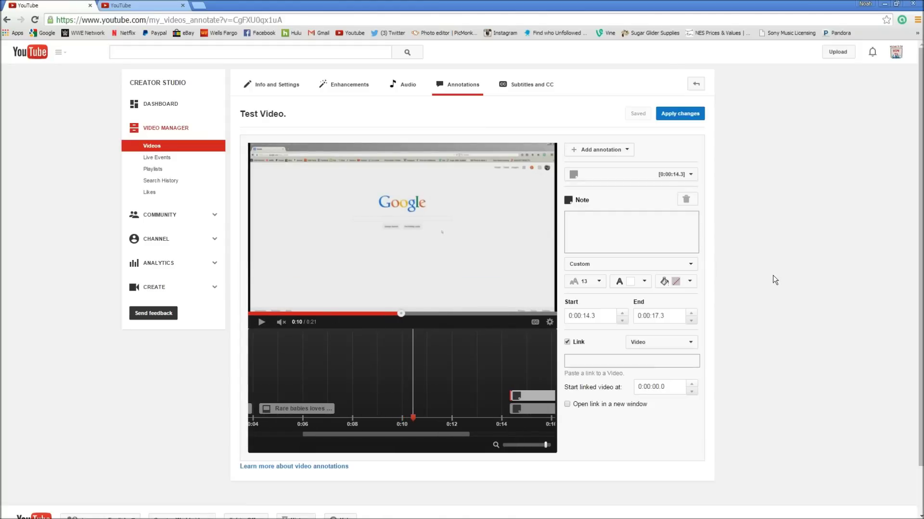